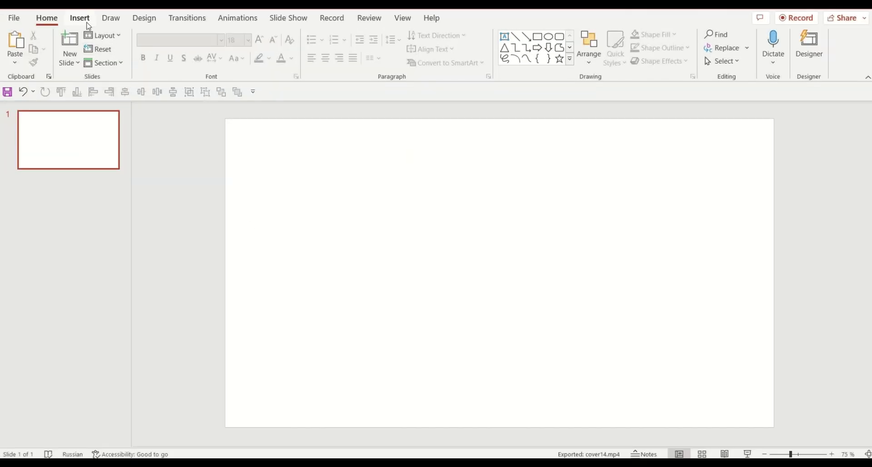
Step: Draw a 3 cm rounded-corner rectangle on the blank slide and zoom in
{"action": "left_click", "coordinate": [80, 17]}
{"action": "left_click", "coordinate": [180, 50]}
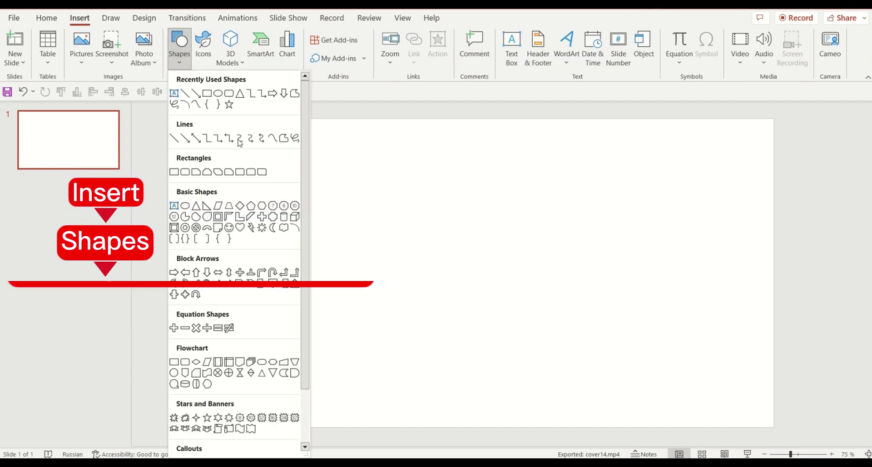
{"action": "left_click", "coordinate": [229, 94]}
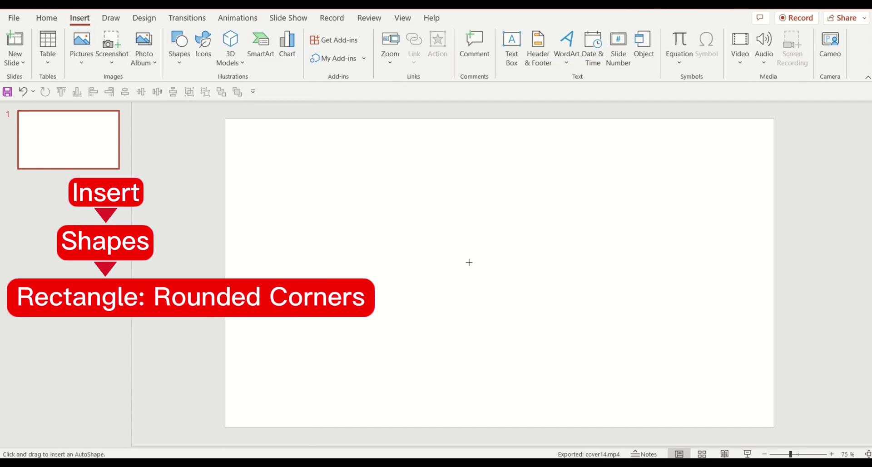
{"action": "left_click_drag", "start_coordinate": [475, 261], "coordinate": [500, 284]}
{"action": "scroll", "coordinate": [502, 268], "scroll_direction": "up", "scroll_amount": 10}
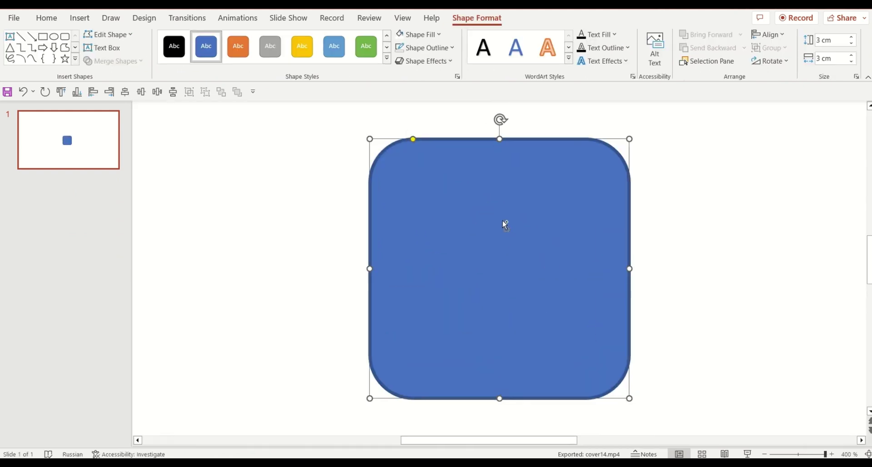
Step: Reduce the square's corner rounding, set No Outline and a solid black fill
{"action": "left_click_drag", "start_coordinate": [413, 138], "coordinate": [387, 144]}
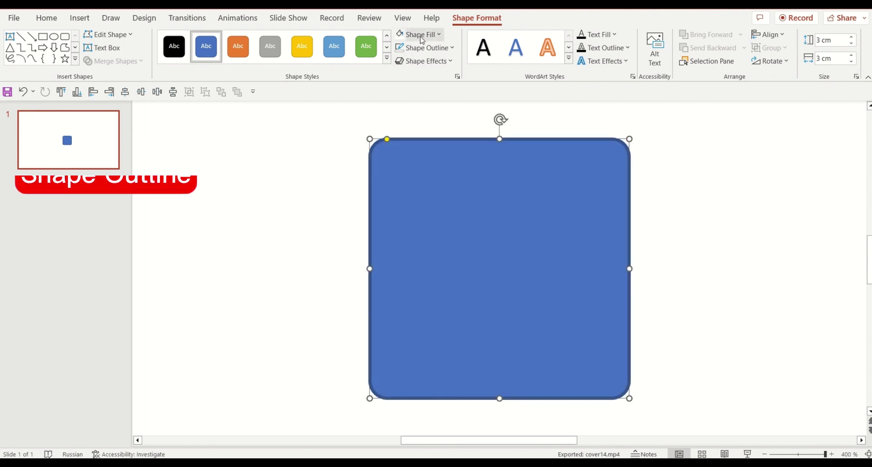
{"action": "left_click", "coordinate": [425, 47]}
{"action": "left_click", "coordinate": [466, 203]}
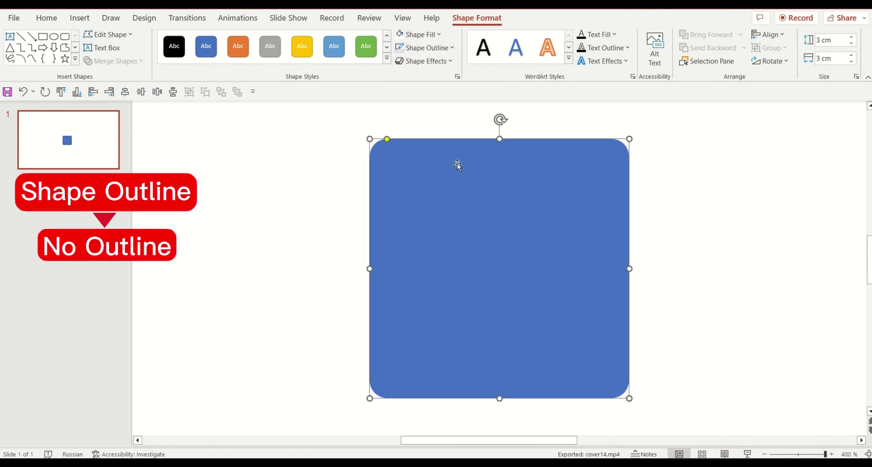
{"action": "left_click", "coordinate": [429, 35]}
{"action": "left_click", "coordinate": [408, 64]}
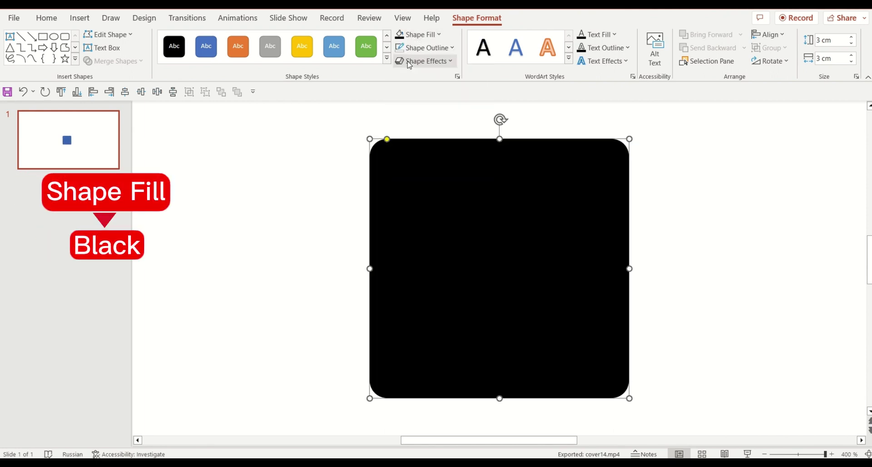
{"action": "left_click", "coordinate": [80, 18]}
{"action": "left_click", "coordinate": [169, 59]}
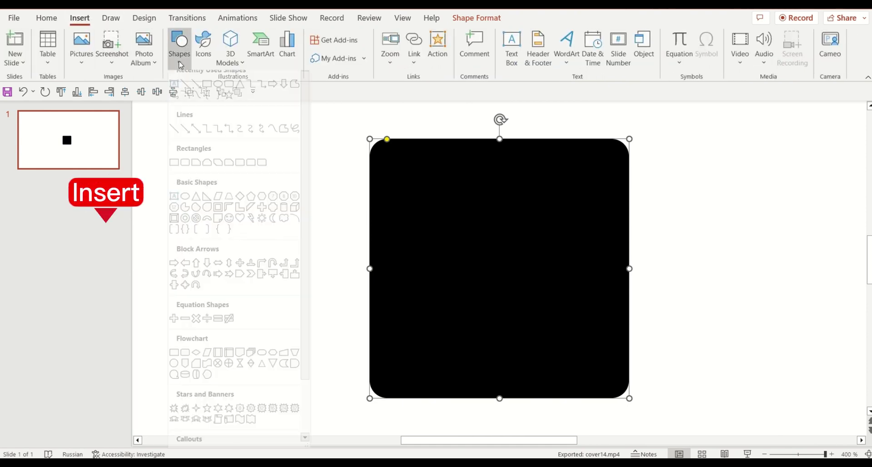
Step: Draw a blue rectangle inside the black square and remove its outline
{"action": "left_click", "coordinate": [177, 170]}
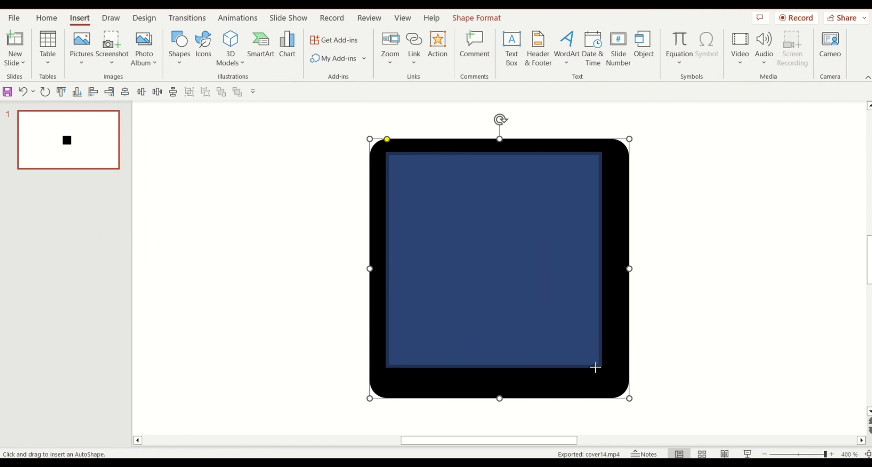
{"action": "left_click_drag", "start_coordinate": [391, 158], "coordinate": [614, 380]}
{"action": "left_click", "coordinate": [425, 48]}
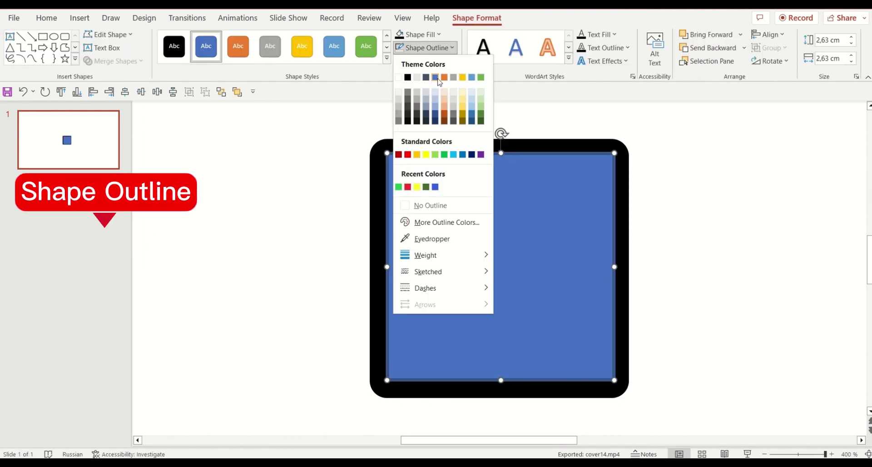
{"action": "left_click", "coordinate": [430, 205]}
Step: Select both squares and apply Align Middle and Align Center
{"action": "left_click_drag", "start_coordinate": [666, 123], "coordinate": [332, 410]}
{"action": "left_click", "coordinate": [142, 92]}
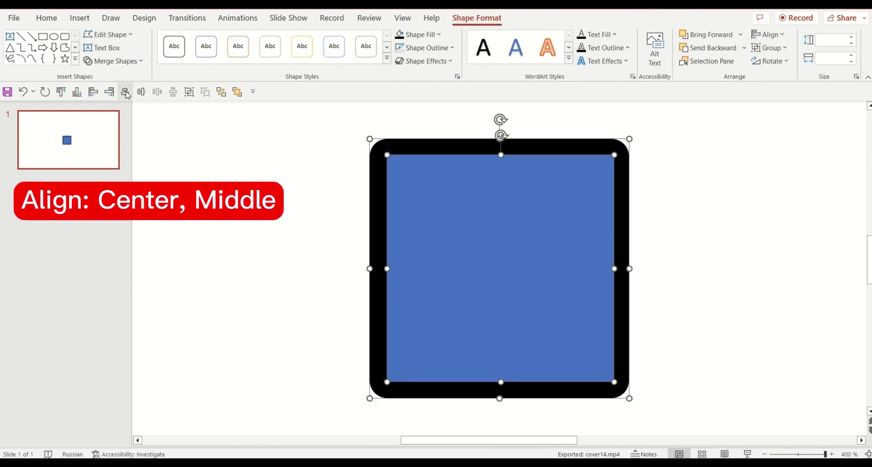
{"action": "left_click", "coordinate": [125, 93]}
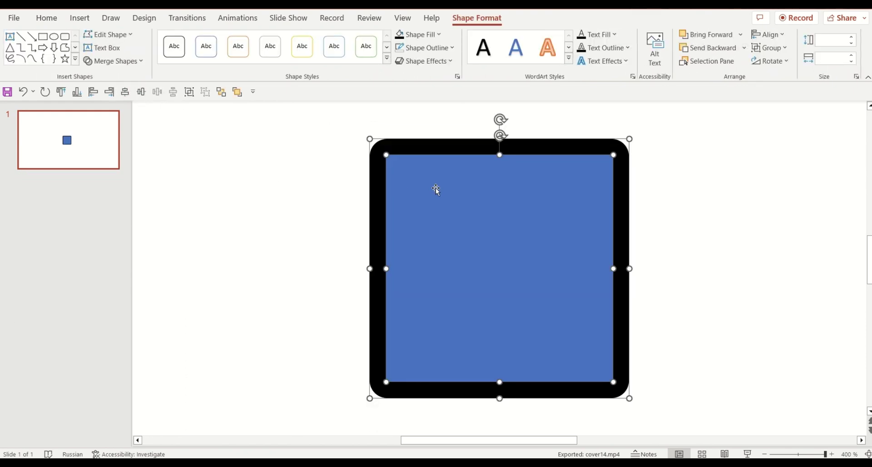
{"action": "scroll", "coordinate": [436, 189], "scroll_direction": "down", "scroll_amount": 2, "text": "ctrl"}
{"action": "scroll", "coordinate": [437, 190], "scroll_direction": "down", "scroll_amount": 2, "text": "ctrl"}
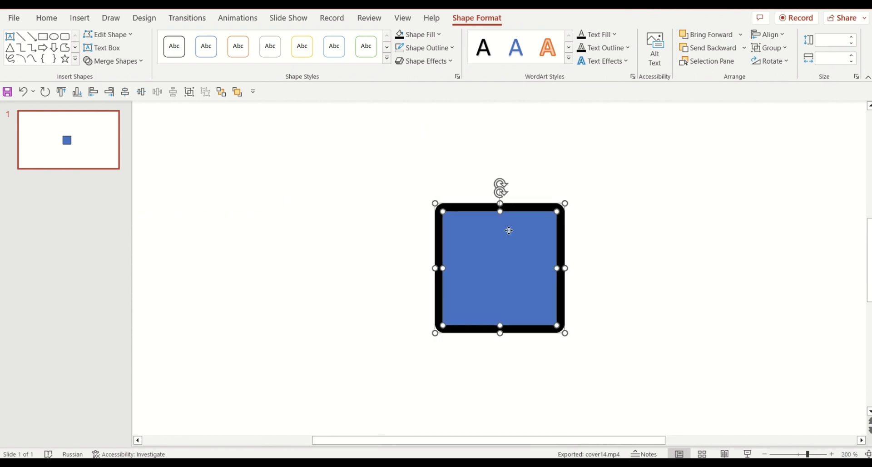
Step: Ctrl-drag the tile into a row of three, then copy the row up and down
{"action": "mouse_move", "coordinate": [510, 231]}
{"action": "left_mouse_down", "text": "ctrl"}
{"action": "mouse_move", "coordinate": [380, 219]}
{"action": "mouse_move", "coordinate": [622, 219]}
{"action": "left_mouse_up", "text": "ctrl"}
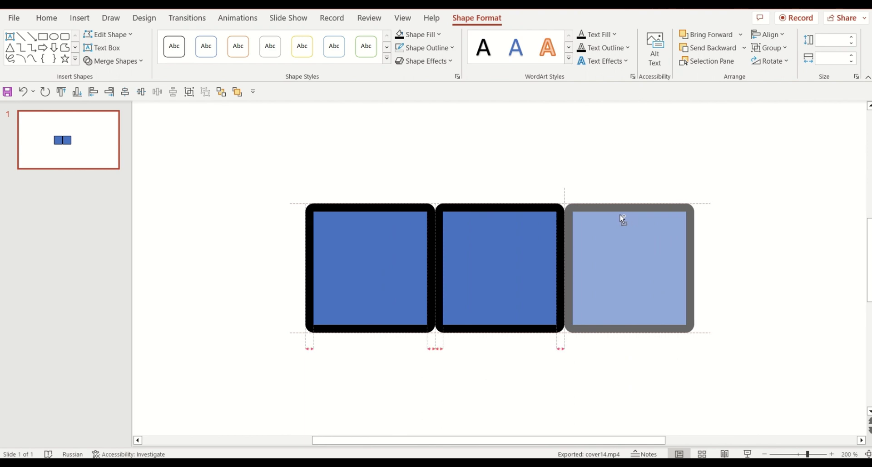
{"action": "left_click_drag", "start_coordinate": [718, 187], "coordinate": [272, 363]}
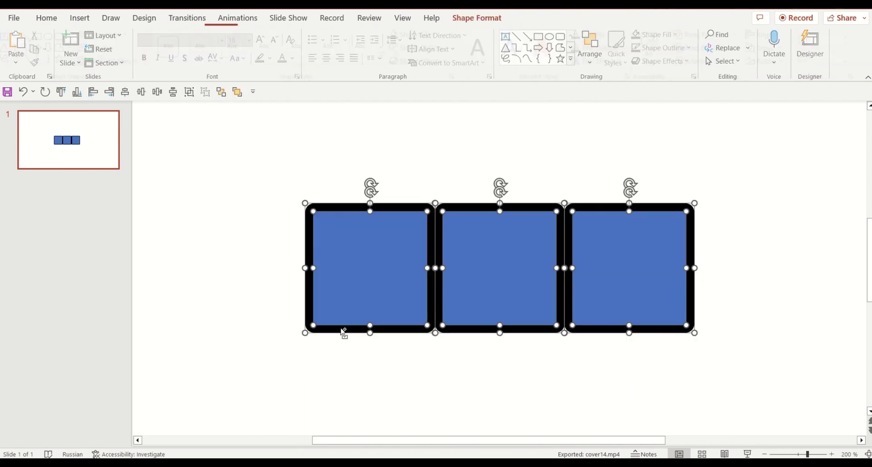
{"action": "left_click_drag", "start_coordinate": [344, 333], "coordinate": [346, 175]}
{"action": "left_click_drag", "start_coordinate": [372, 133], "coordinate": [384, 399], "text": "ctrl"}
{"action": "left_click", "coordinate": [725, 288]}
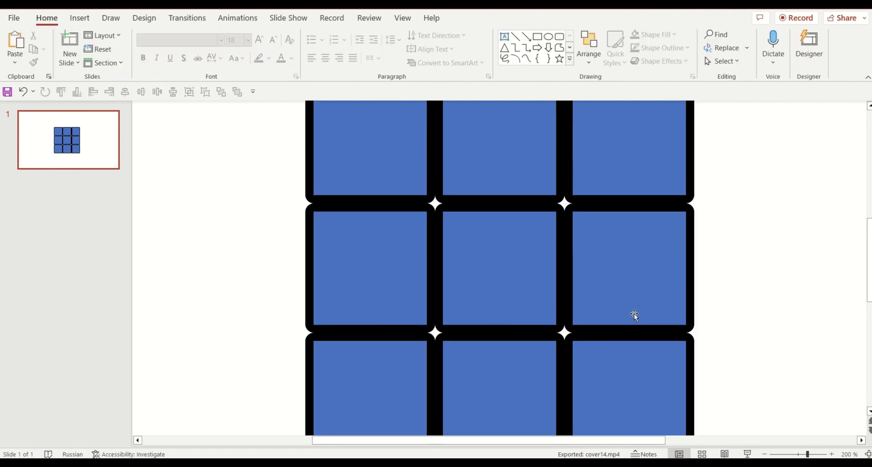
{"action": "scroll", "coordinate": [563, 295], "scroll_direction": "down", "scroll_amount": 5, "text": "ctrl"}
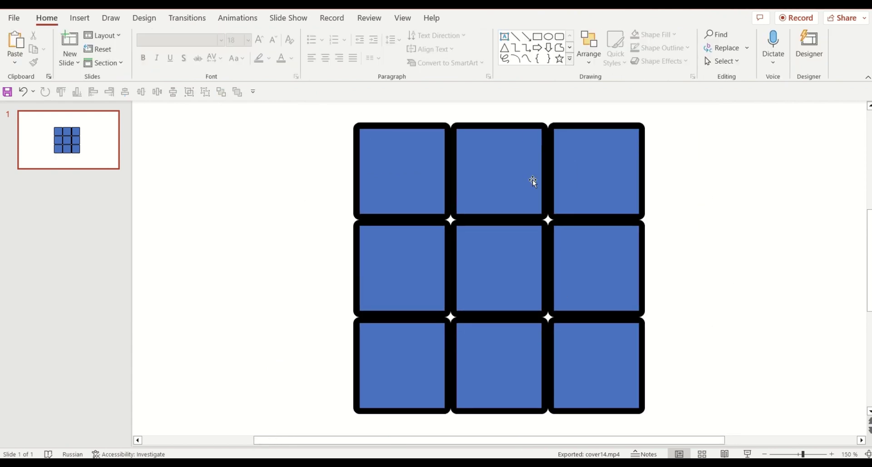
Step: Union the four corner tiles and the centre tile into one shape
{"action": "left_click", "coordinate": [396, 126]}
{"action": "left_click", "coordinate": [571, 127], "text": "shift"}
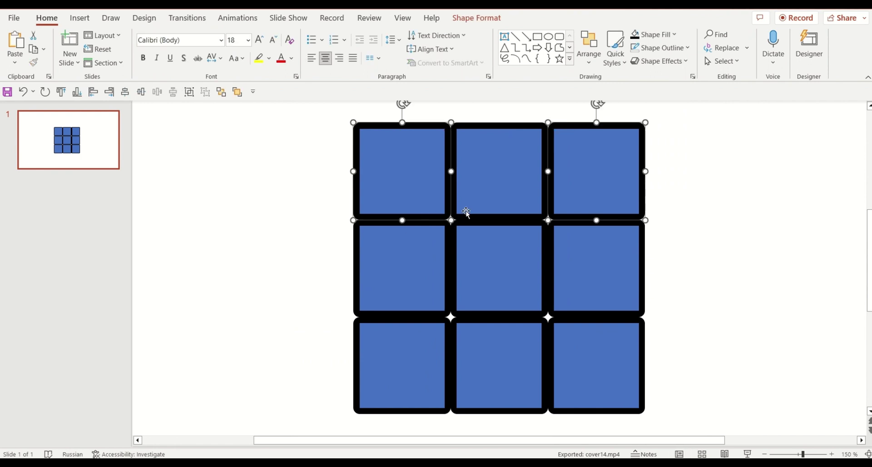
{"action": "left_click", "coordinate": [472, 226], "text": "shift"}
{"action": "left_click", "coordinate": [355, 325], "text": "shift"}
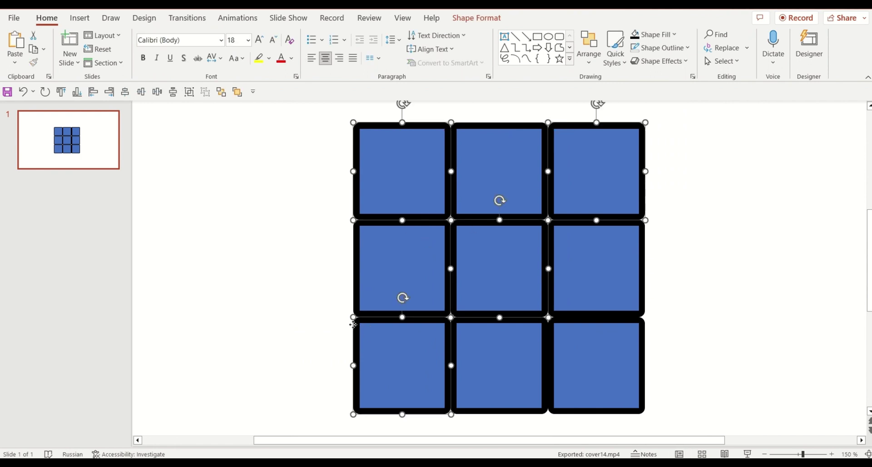
{"action": "left_click", "coordinate": [644, 328], "text": "shift"}
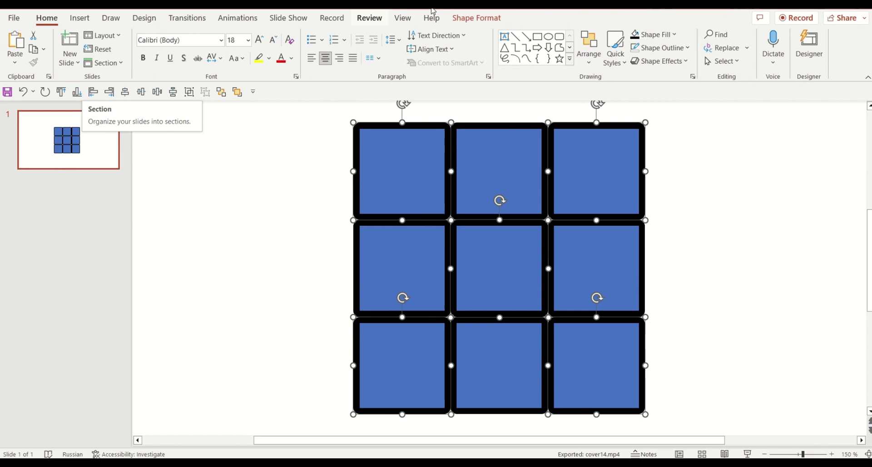
{"action": "left_click", "coordinate": [468, 23]}
{"action": "left_click", "coordinate": [113, 60]}
{"action": "left_click", "coordinate": [111, 89]}
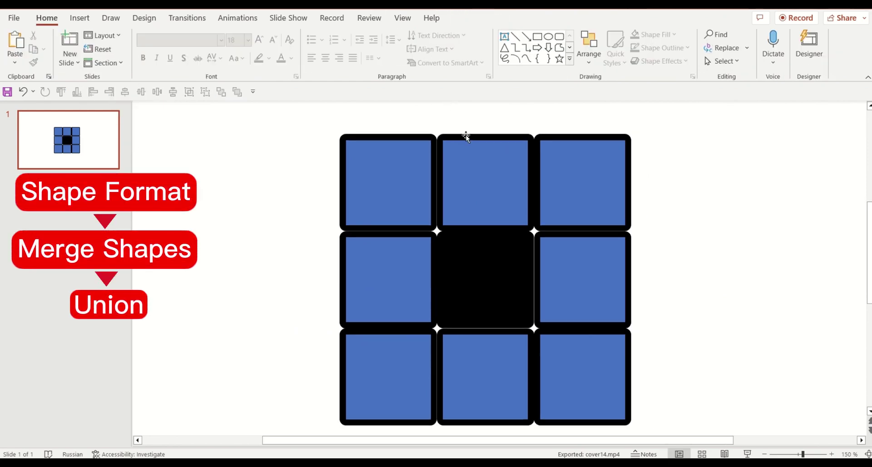
Step: Union the top-middle and middle-left tiles, then reselect the merged shape
{"action": "left_click", "coordinate": [466, 135]}
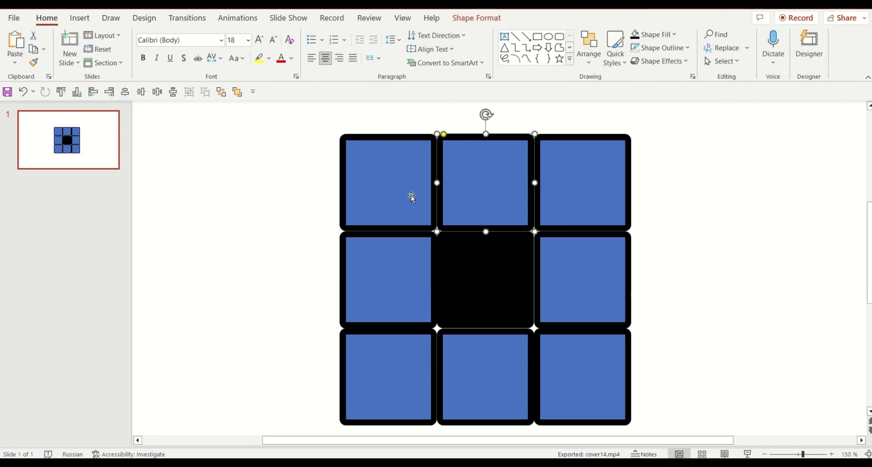
{"action": "left_click", "coordinate": [346, 249], "text": "shift"}
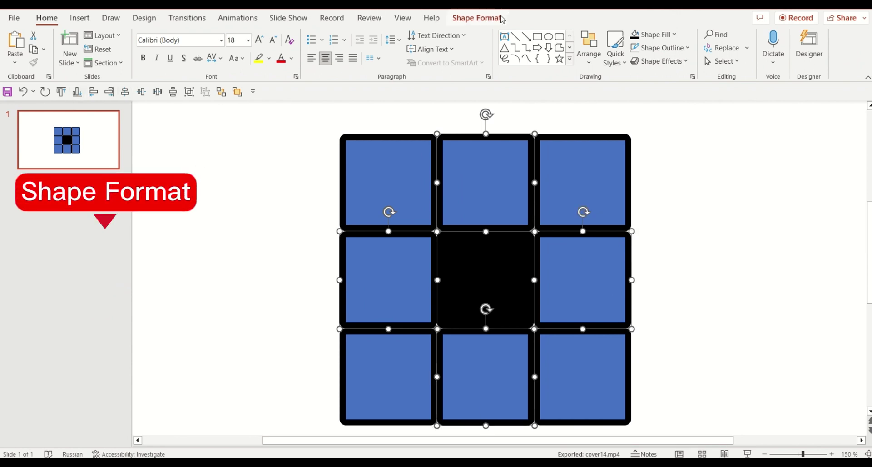
{"action": "left_click", "coordinate": [476, 18]}
{"action": "left_click", "coordinate": [114, 61]}
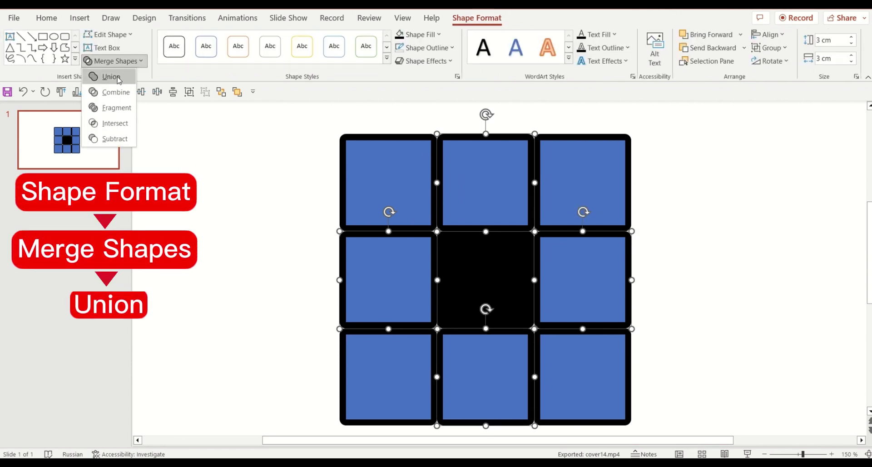
{"action": "left_click", "coordinate": [112, 77]}
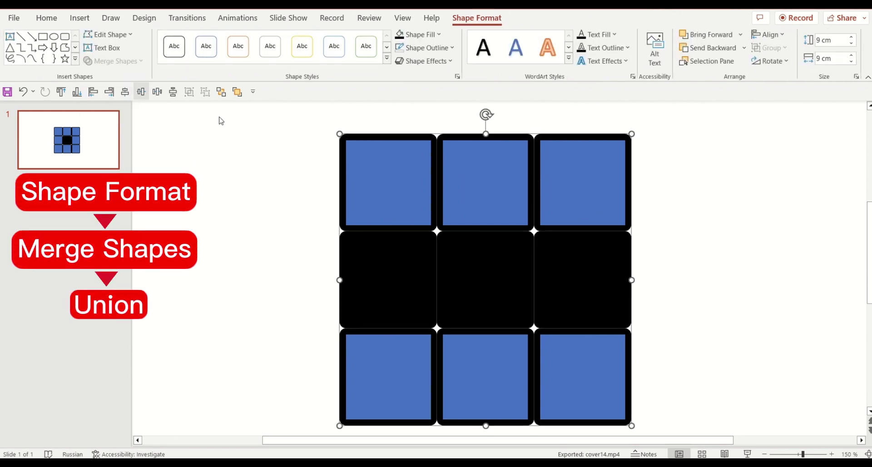
{"action": "left_click", "coordinate": [679, 190]}
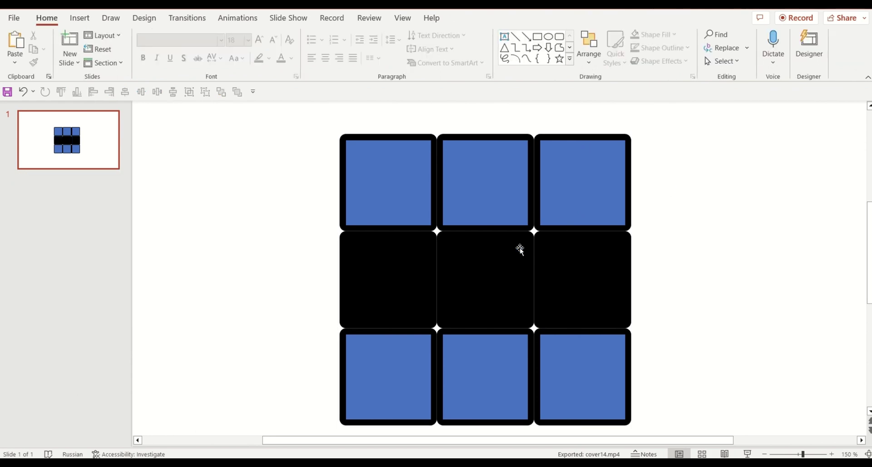
{"action": "left_click", "coordinate": [485, 262]}
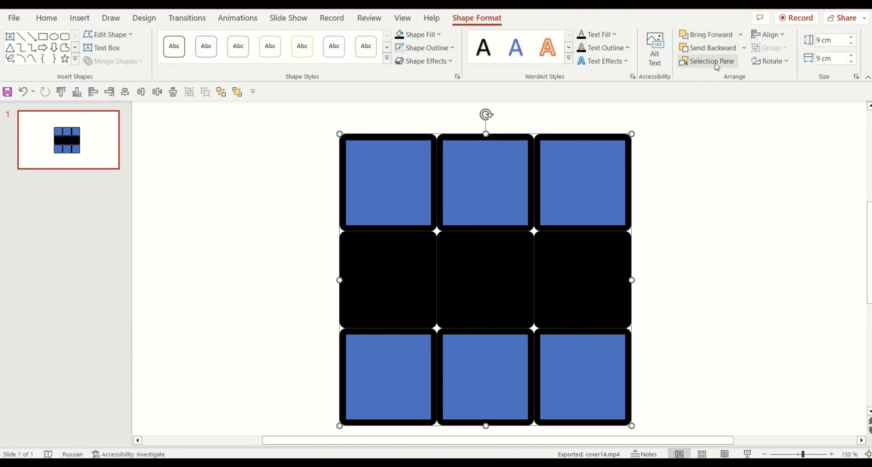
Step: In the Selection Pane, rename Freeform: Shape 152 to C1 and send it to the back
{"action": "left_click", "coordinate": [712, 61]}
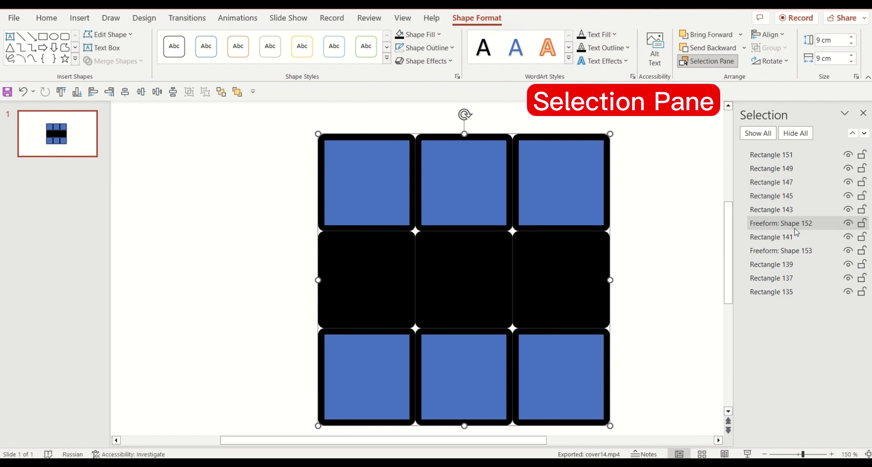
{"action": "double_click", "coordinate": [794, 224]}
{"action": "left_click_drag", "start_coordinate": [818, 223], "coordinate": [734, 236]}
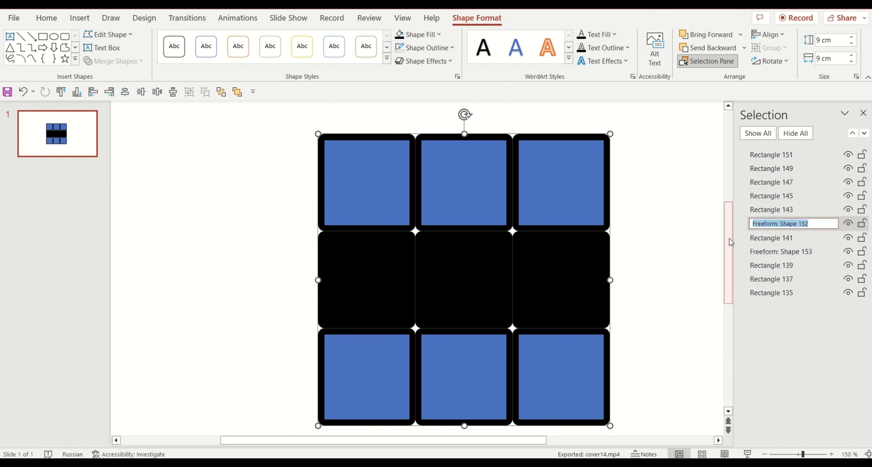
{"action": "type", "text": "C1"}
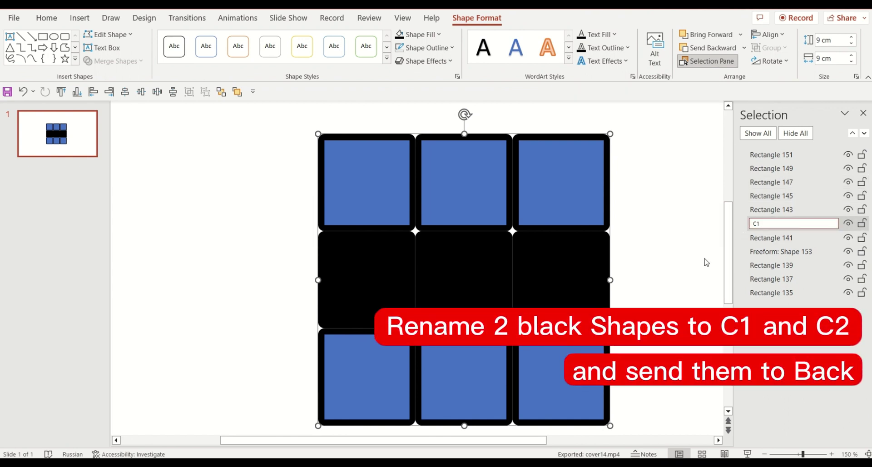
{"action": "key", "text": "Return"}
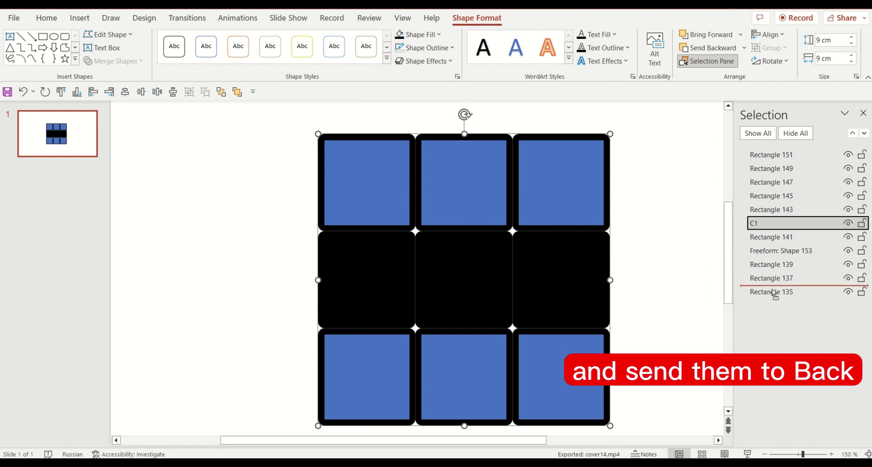
{"action": "left_click_drag", "start_coordinate": [775, 295], "coordinate": [775, 295]}
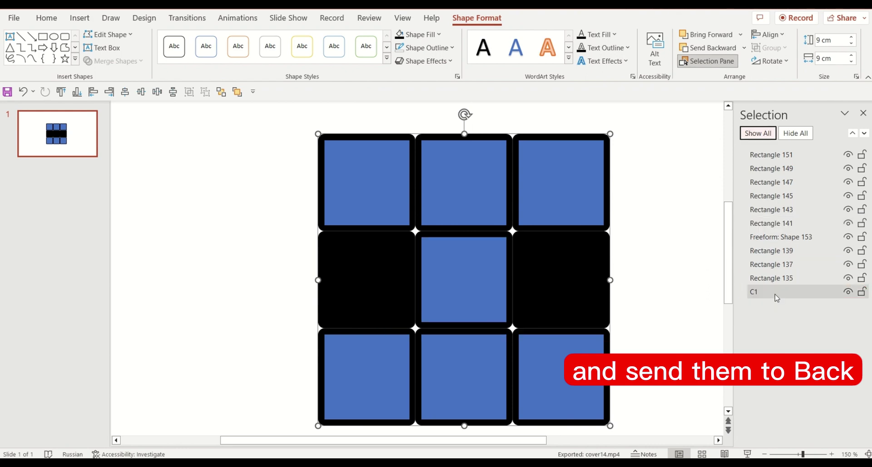
Step: Rename Freeform: Shape 153 to C2 and move it beneath the blue squares
{"action": "left_click", "coordinate": [650, 247]}
{"action": "left_click", "coordinate": [772, 237]}
{"action": "left_click", "coordinate": [813, 237]}
{"action": "type", "text": "C2"}
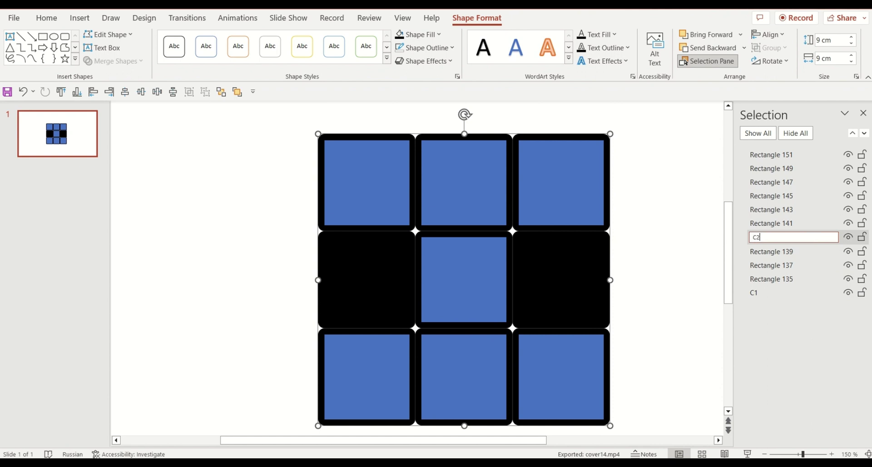
{"action": "key", "text": "Return"}
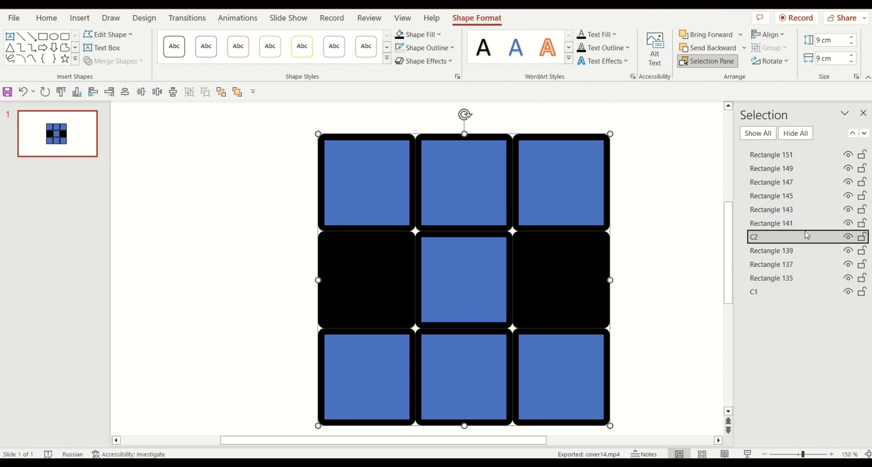
{"action": "left_click_drag", "start_coordinate": [792, 272], "coordinate": [790, 282]}
Step: Copy the top row of three squares above the grid and union them into one strip
{"action": "left_click", "coordinate": [343, 228]}
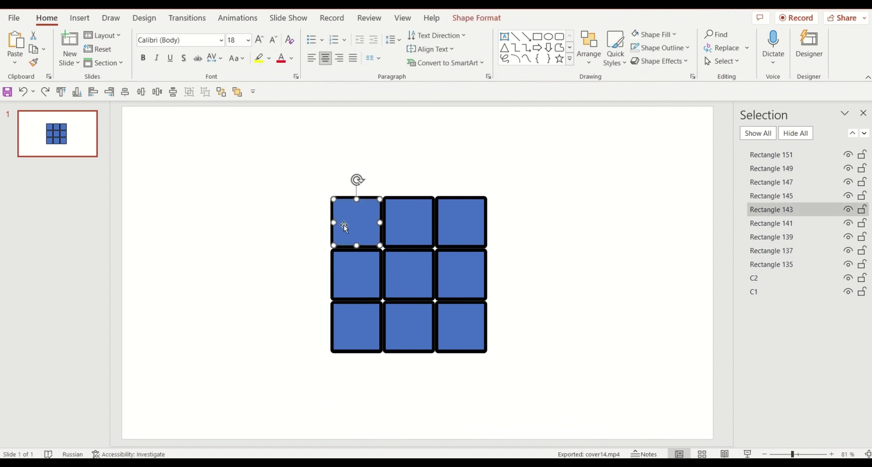
{"action": "left_click", "coordinate": [431, 221], "text": "shift"}
{"action": "left_click", "coordinate": [462, 228], "text": "shift"}
{"action": "left_click_drag", "start_coordinate": [464, 230], "coordinate": [465, 157]}
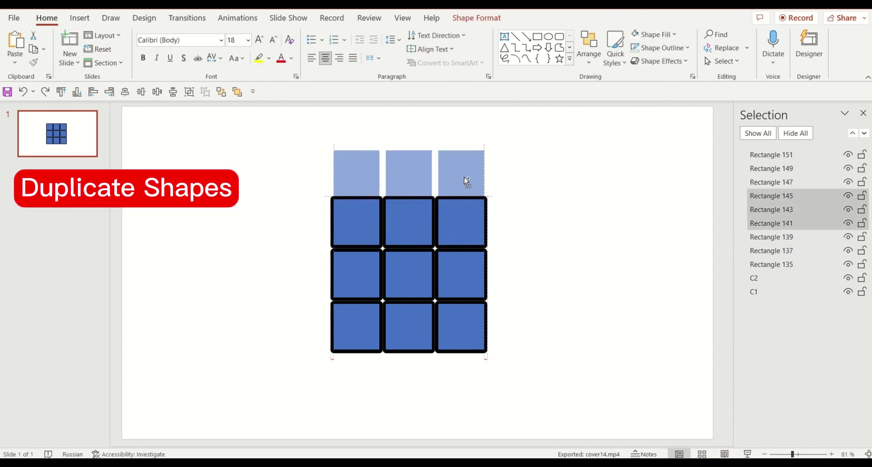
{"action": "left_click", "coordinate": [476, 18]}
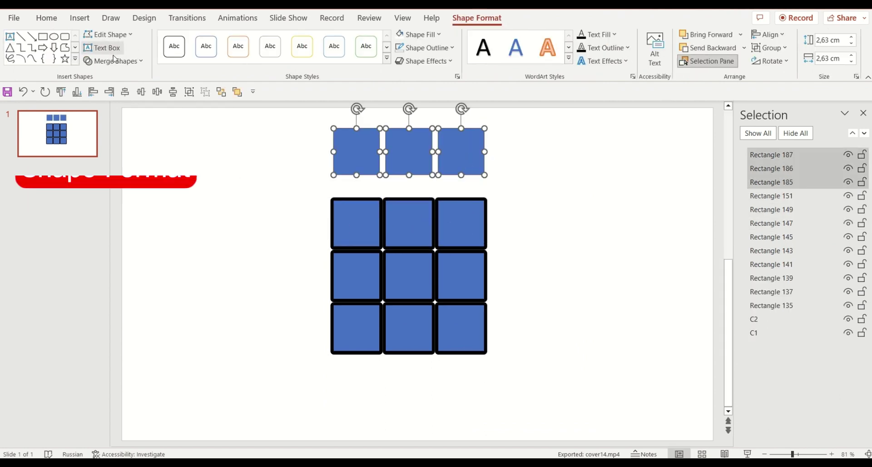
{"action": "left_click", "coordinate": [114, 61]}
{"action": "left_click", "coordinate": [122, 78]}
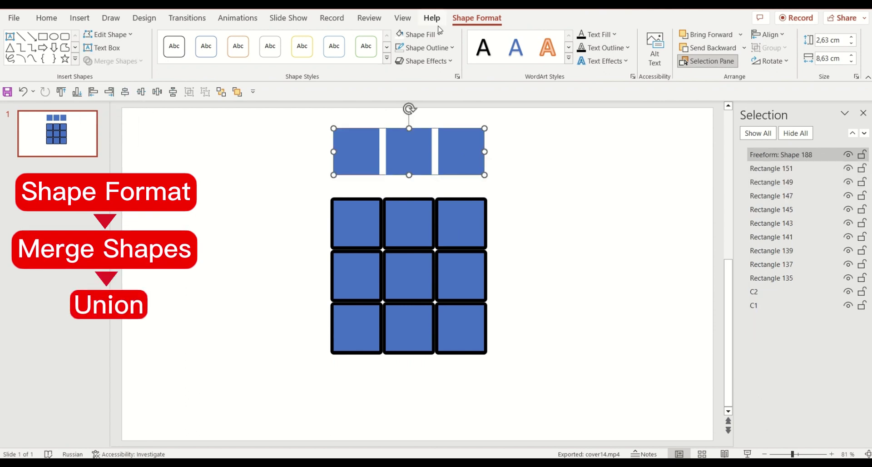
Step: Fill the strip yellow and rename it North
{"action": "left_click", "coordinate": [435, 36]}
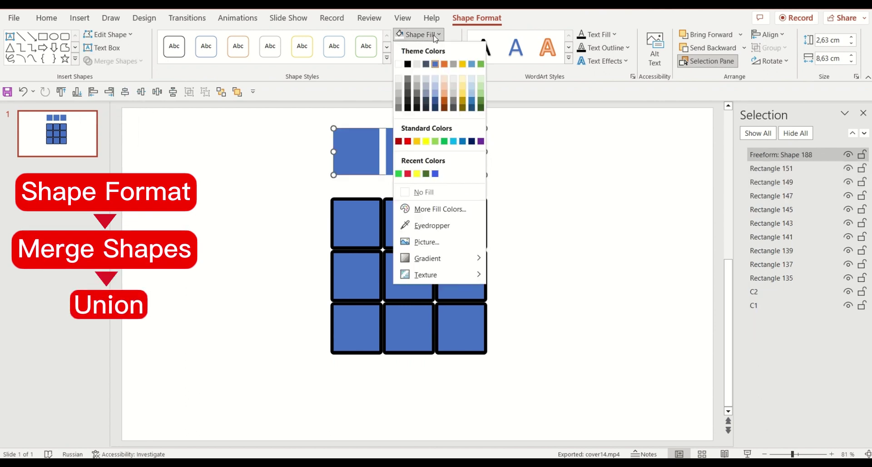
{"action": "left_click", "coordinate": [417, 174]}
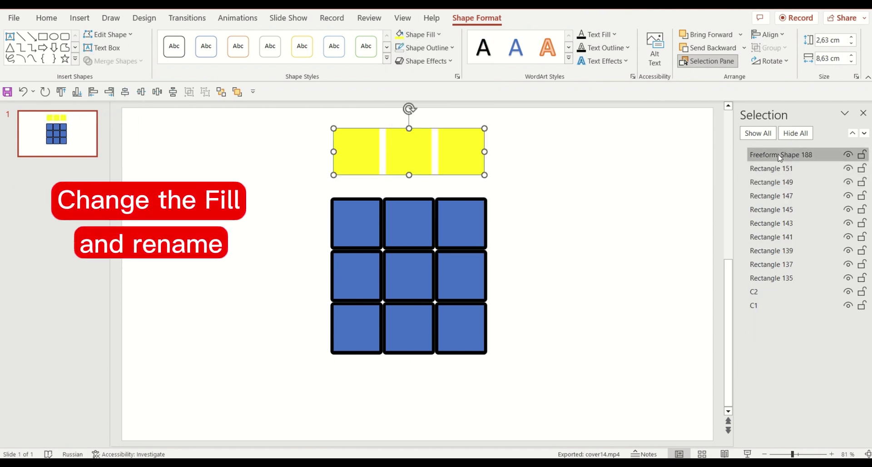
{"action": "double_click", "coordinate": [816, 155]}
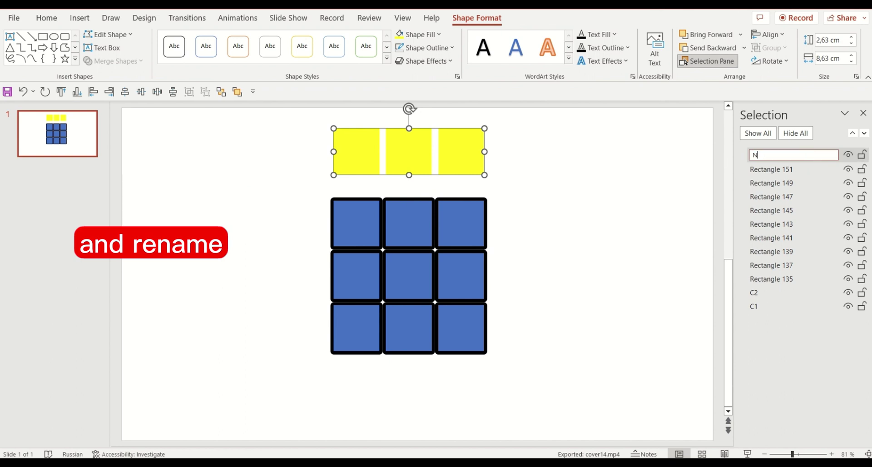
{"action": "type", "text": "orth"}
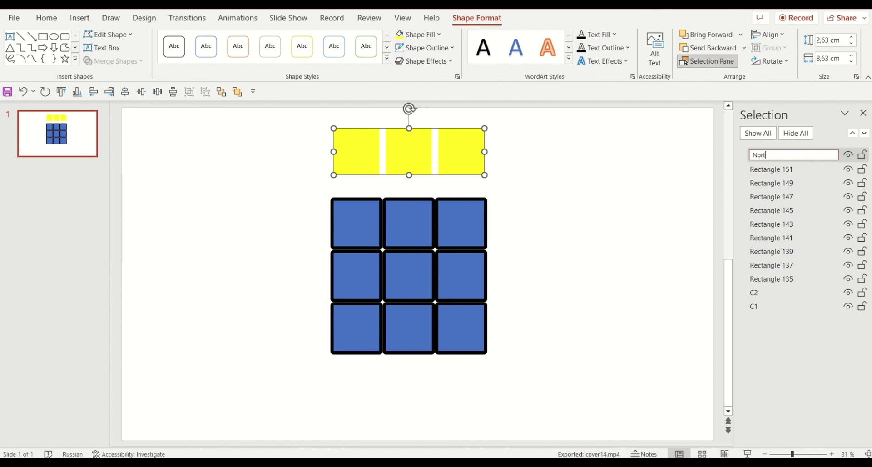
{"action": "key", "text": "Return"}
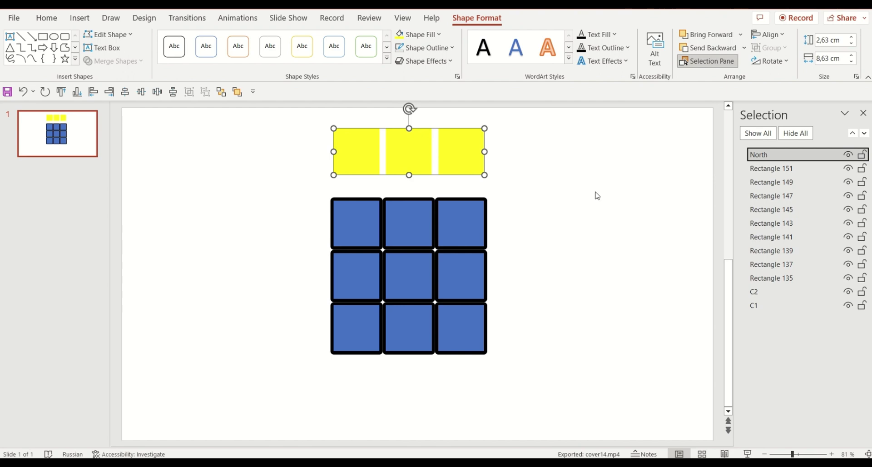
Step: Ctrl-drag a copy of North below the grid and fill it red
{"action": "left_click_drag", "start_coordinate": [459, 143], "coordinate": [472, 387]}
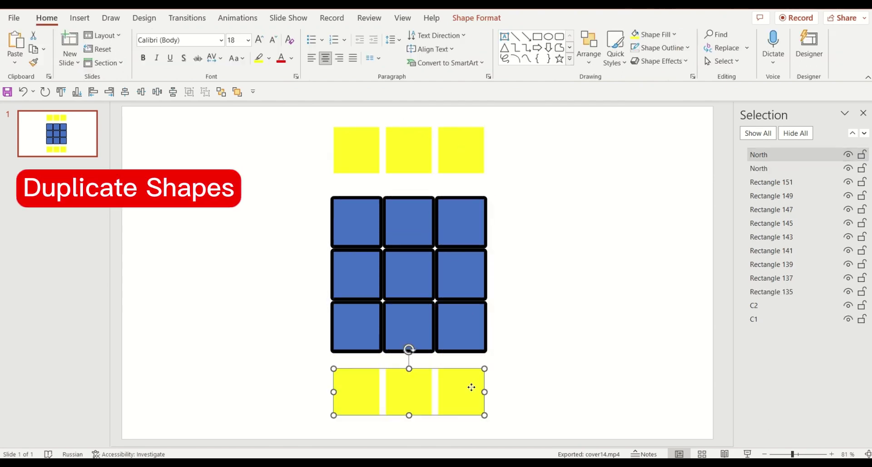
{"action": "left_click", "coordinate": [477, 18]}
{"action": "left_click", "coordinate": [419, 35]}
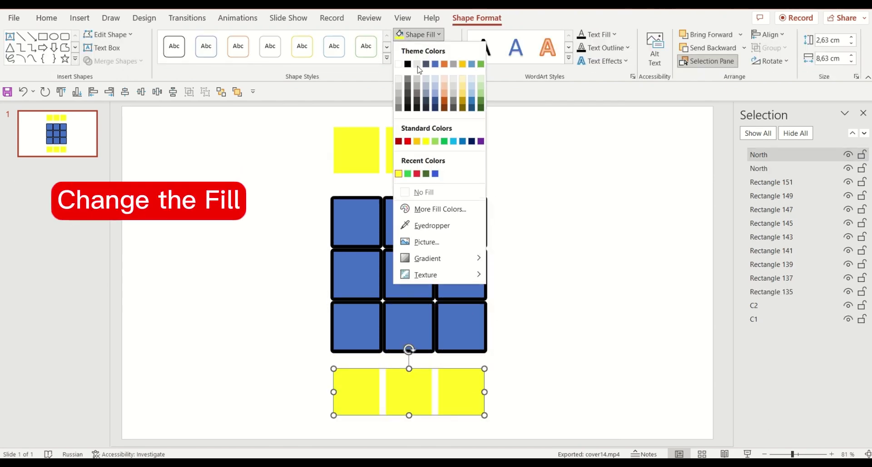
{"action": "left_click", "coordinate": [417, 174]}
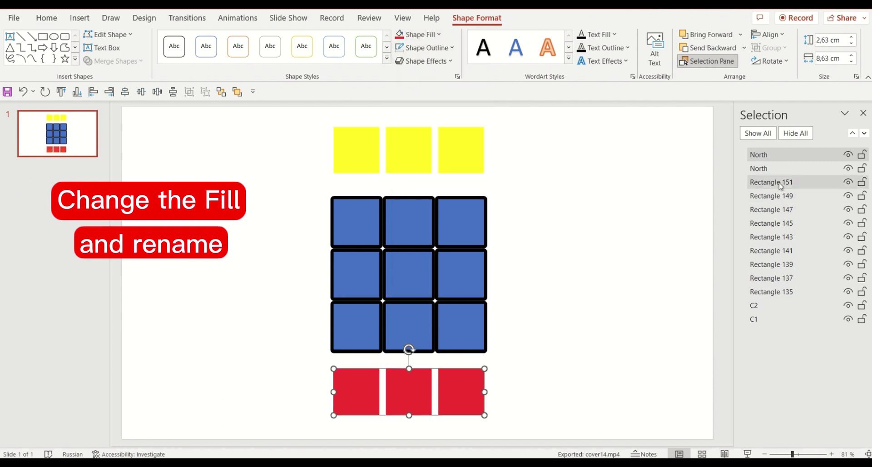
Step: Rename the red strip South in the Selection Pane
{"action": "left_click", "coordinate": [779, 153]}
{"action": "double_click", "coordinate": [780, 153]}
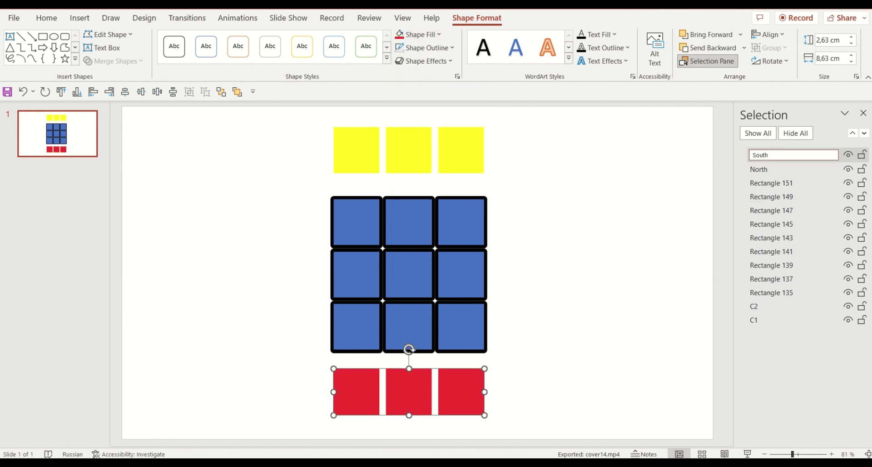
{"action": "key", "text": "Return"}
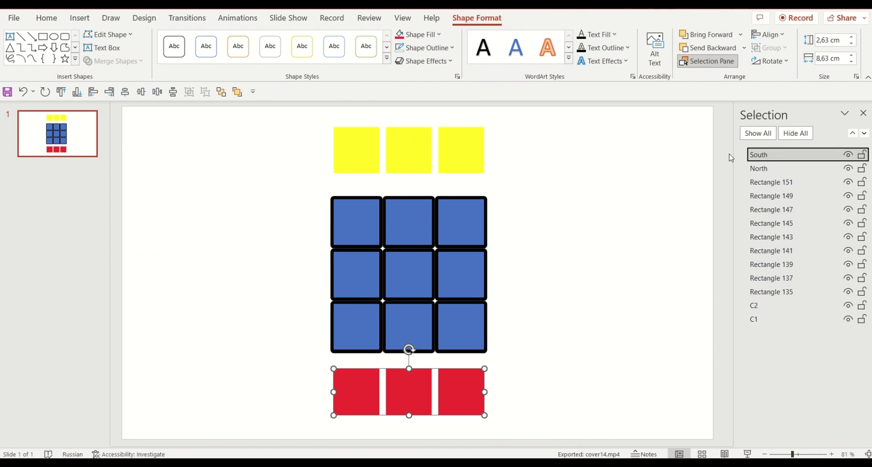
{"action": "left_click", "coordinate": [592, 243]}
{"action": "left_click", "coordinate": [455, 224]}
Step: Copy the right column of squares outward, union it, fill it green and name it East
{"action": "left_click", "coordinate": [461, 272], "text": "shift"}
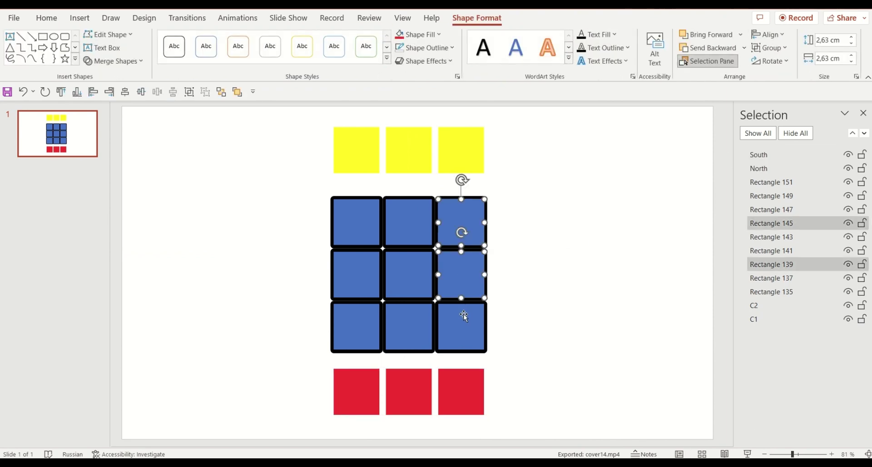
{"action": "left_click", "coordinate": [463, 314], "text": "shift"}
{"action": "left_click_drag", "start_coordinate": [451, 269], "coordinate": [539, 274]}
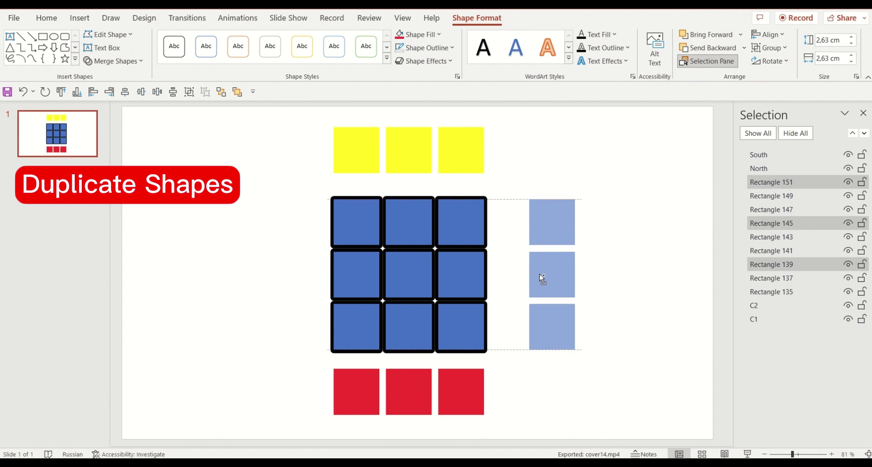
{"action": "left_click", "coordinate": [113, 60]}
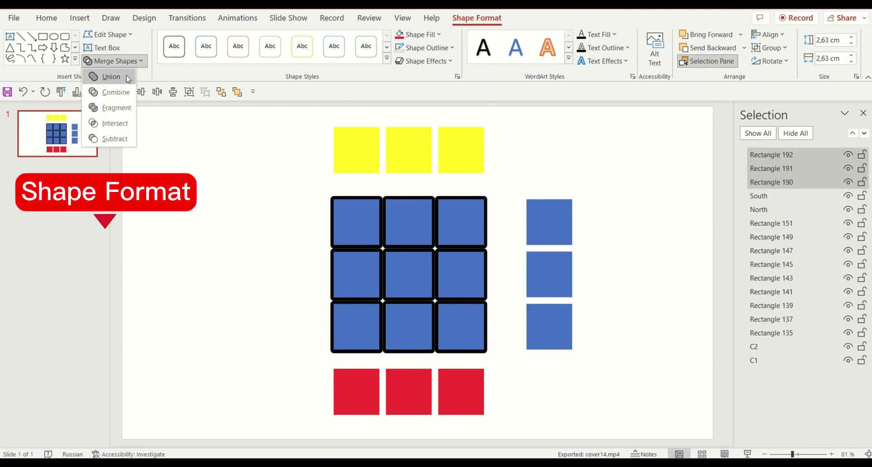
{"action": "left_click", "coordinate": [111, 90]}
{"action": "left_click", "coordinate": [433, 34]}
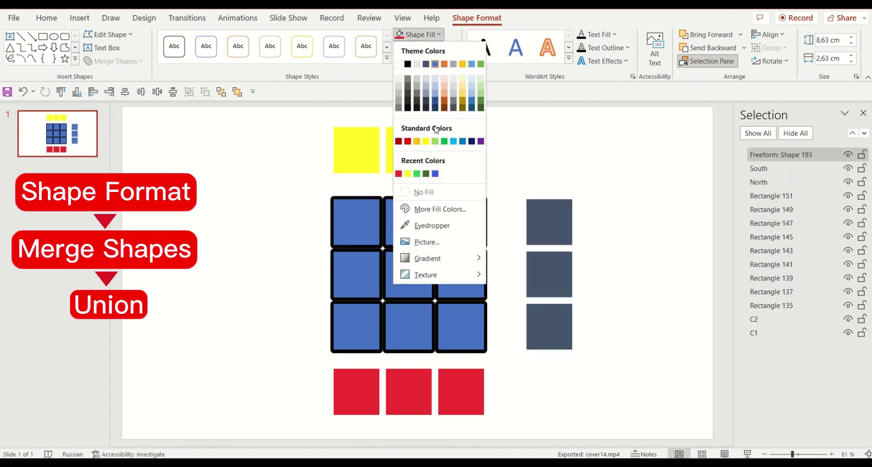
{"action": "left_click", "coordinate": [421, 173]}
{"action": "double_click", "coordinate": [807, 155]}
{"action": "type", "text": "Ea"}
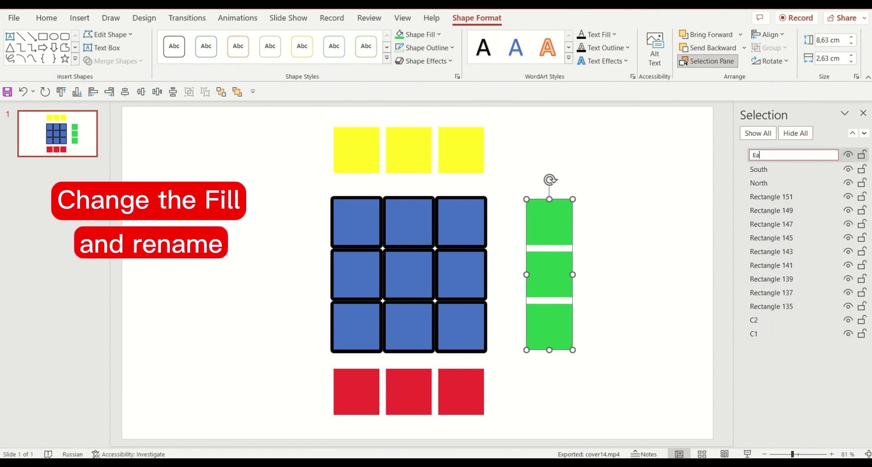
{"action": "type", "text": "st"}
Step: Copy the green column to the grid's left, fill it orange and name it West
{"action": "left_click_drag", "start_coordinate": [564, 214], "coordinate": [286, 214]}
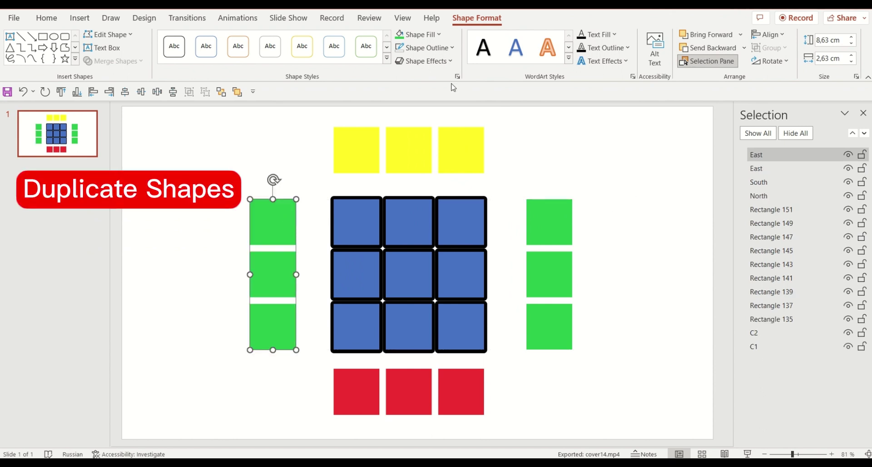
{"action": "left_click", "coordinate": [422, 38]}
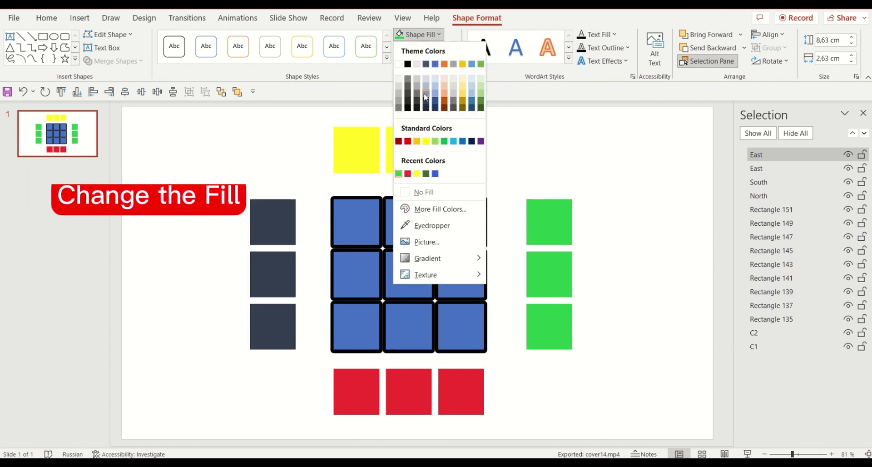
{"action": "left_click", "coordinate": [449, 55]}
{"action": "double_click", "coordinate": [760, 155]}
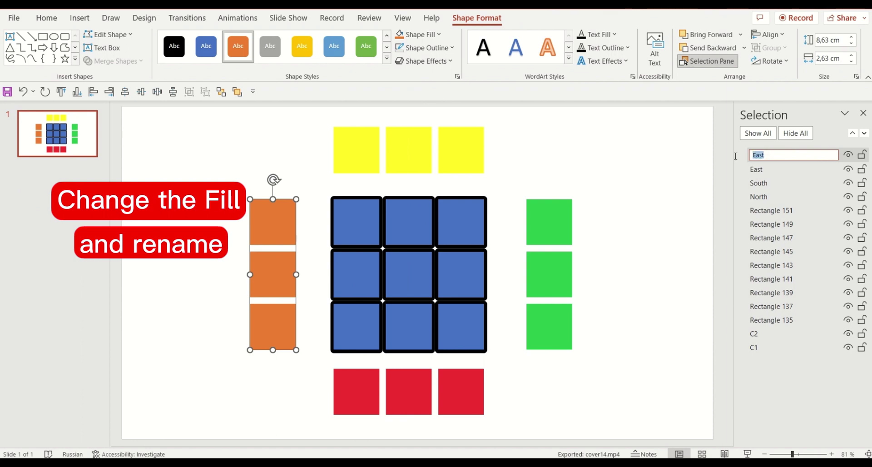
{"action": "type", "text": "We"}
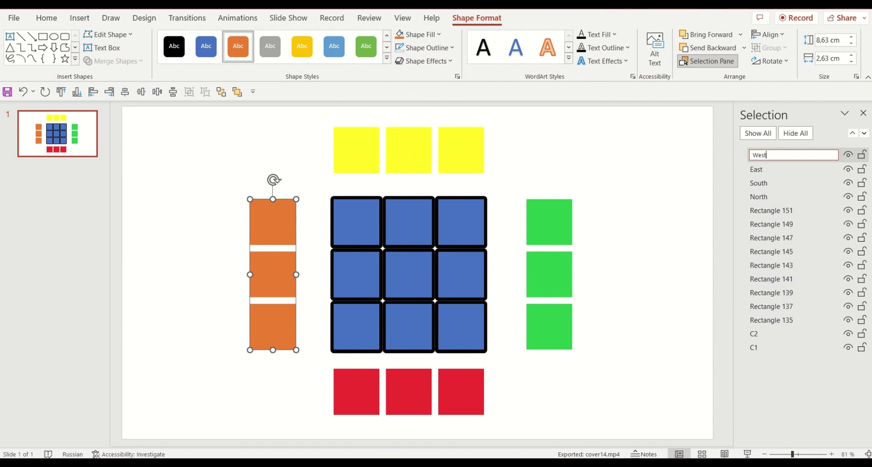
{"action": "left_click", "coordinate": [606, 172]}
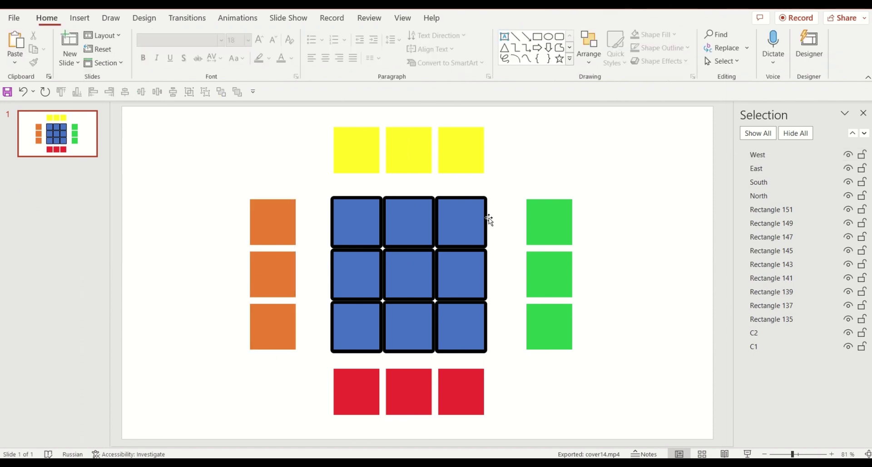
Step: Union all nine blue squares into one shape and name it Bottom
{"action": "left_click", "coordinate": [351, 216]}
{"action": "left_click", "coordinate": [402, 222], "text": "ctrl"}
{"action": "left_click", "coordinate": [454, 227], "text": "ctrl"}
{"action": "left_click", "coordinate": [464, 272], "text": "ctrl"}
{"action": "left_click", "coordinate": [422, 282], "text": "ctrl"}
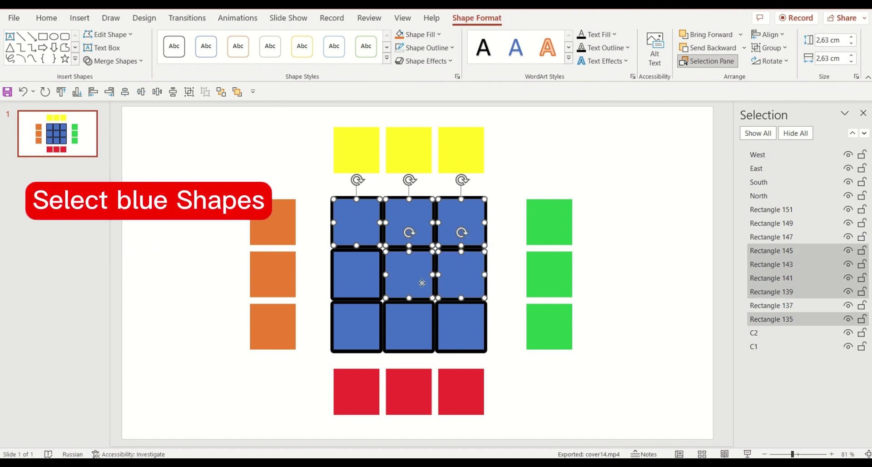
{"action": "left_click", "coordinate": [359, 274], "text": "ctrl"}
{"action": "left_click", "coordinate": [356, 325], "text": "ctrl"}
{"action": "left_click", "coordinate": [400, 318], "text": "ctrl"}
{"action": "left_click", "coordinate": [451, 323], "text": "ctrl"}
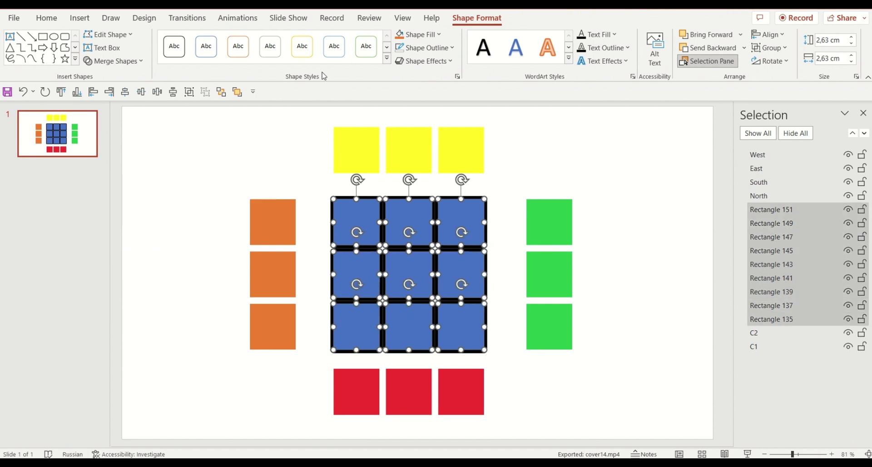
{"action": "left_click", "coordinate": [113, 61]}
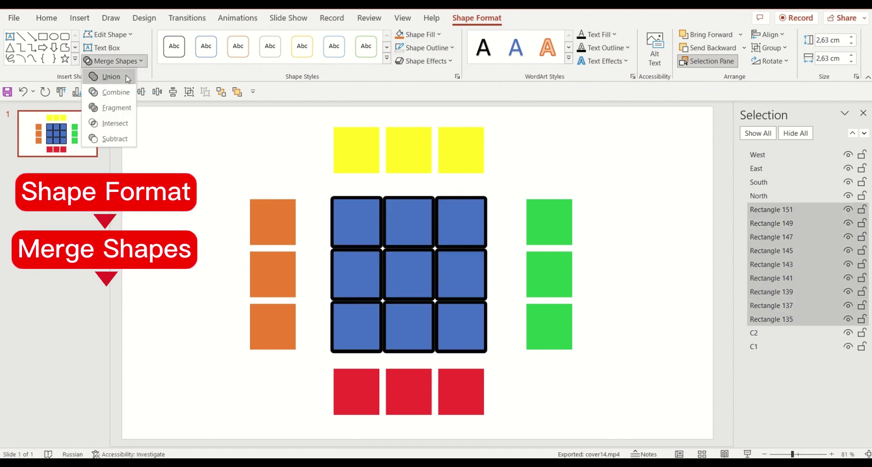
{"action": "left_click", "coordinate": [102, 78]}
{"action": "double_click", "coordinate": [820, 209]}
{"action": "type", "text": "Bottom"}
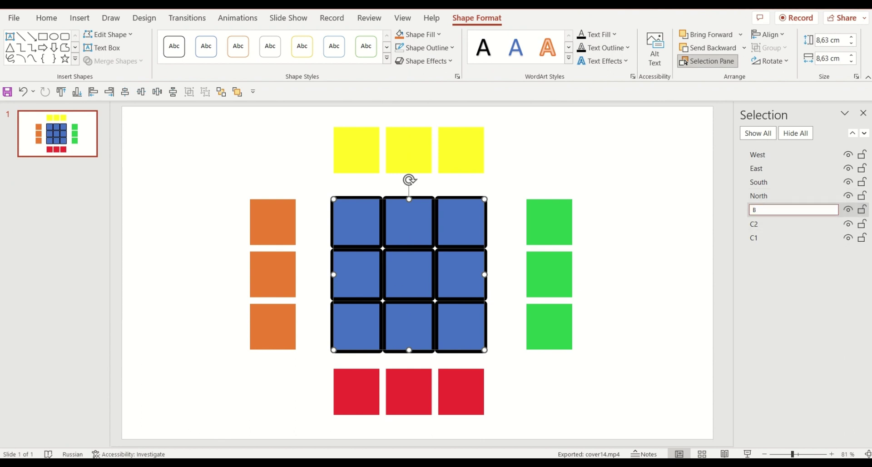
{"action": "left_click", "coordinate": [709, 194]}
Step: Duplicate the grid, fill the copy white and align it left with the blue grid
{"action": "left_click_drag", "start_coordinate": [373, 228], "coordinate": [622, 223]}
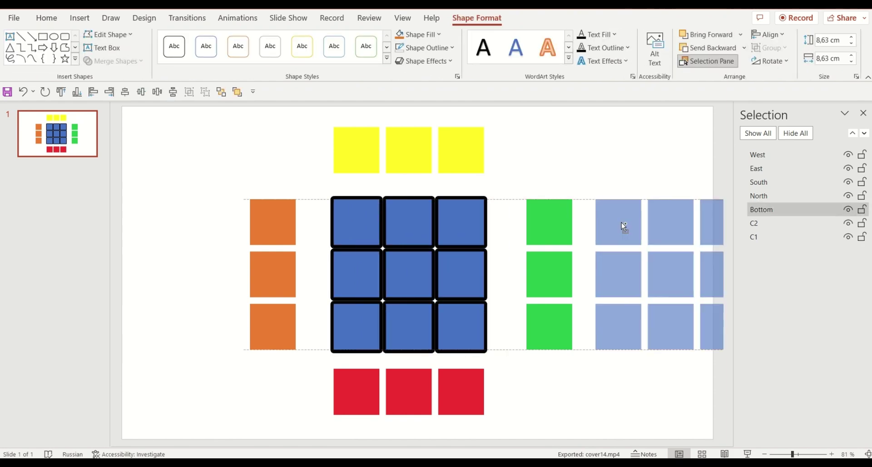
{"action": "left_click", "coordinate": [431, 34]}
{"action": "left_click", "coordinate": [405, 59]}
{"action": "left_click", "coordinate": [331, 218], "text": "shift"}
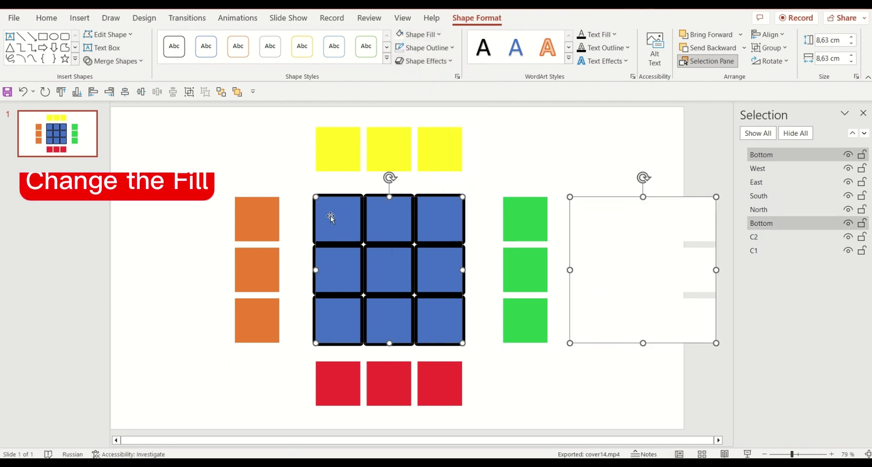
{"action": "left_click", "coordinate": [93, 92]}
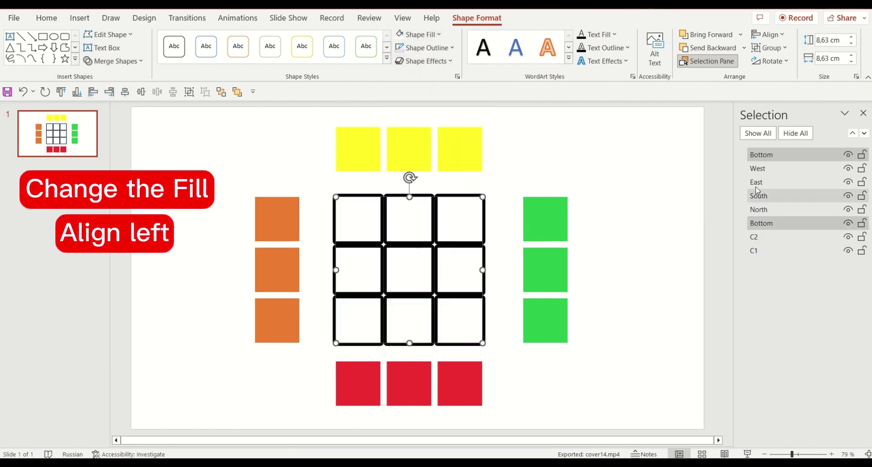
Step: Rename the white grid Top in the Selection Pane
{"action": "left_click", "coordinate": [623, 221]}
{"action": "left_click", "coordinate": [436, 206]}
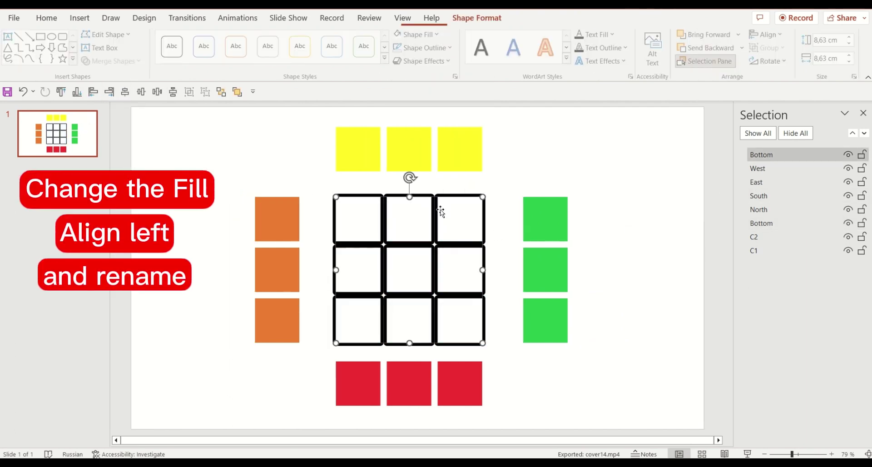
{"action": "double_click", "coordinate": [754, 155]}
{"action": "type", "text": "Top"}
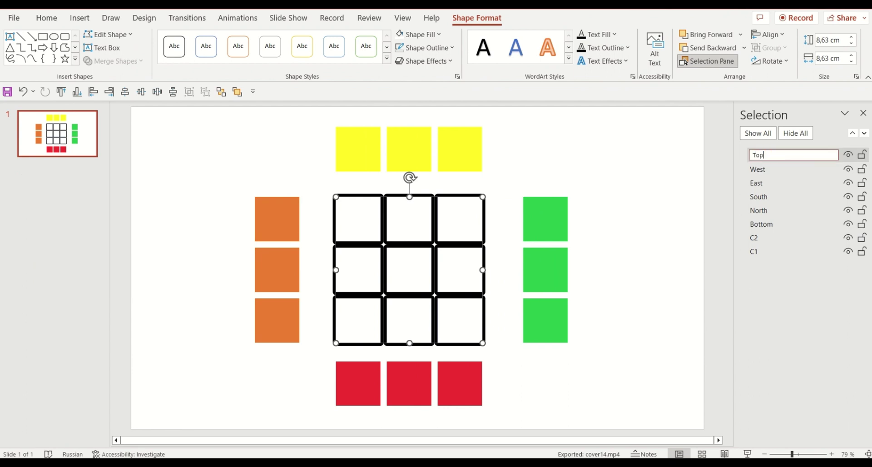
{"action": "key", "text": "Return"}
Step: Tuck the yellow squares under the grid's top edge and the green squares under its right edge, each nudged outward one step
{"action": "left_click", "coordinate": [648, 172]}
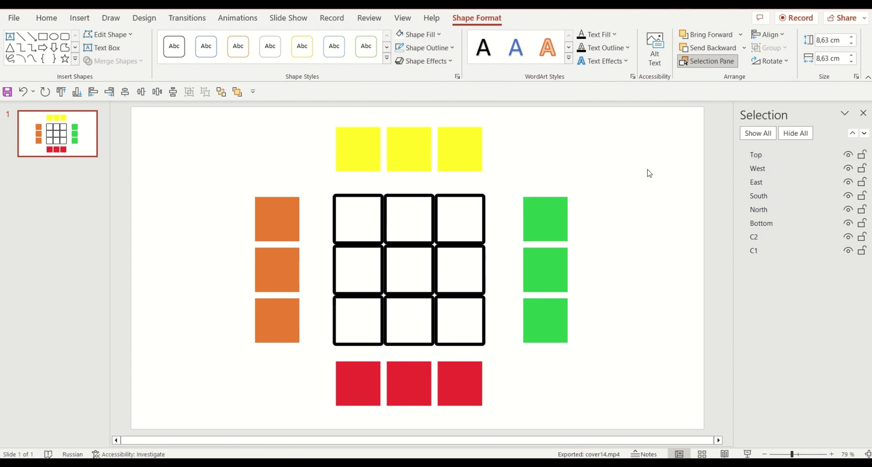
{"action": "scroll", "coordinate": [368, 168], "scroll_direction": "up", "scroll_amount": 2}
{"action": "scroll", "coordinate": [369, 154], "scroll_direction": "up", "scroll_amount": 2}
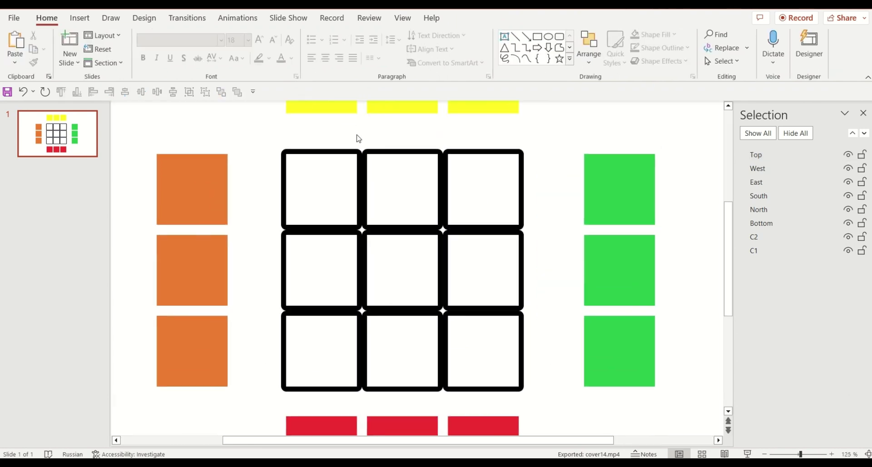
{"action": "scroll", "coordinate": [381, 395], "scroll_direction": "up", "scroll_amount": 5}
{"action": "scroll", "coordinate": [405, 376], "scroll_direction": "up", "scroll_amount": 1}
{"action": "scroll", "coordinate": [407, 377], "scroll_direction": "up", "scroll_amount": 3}
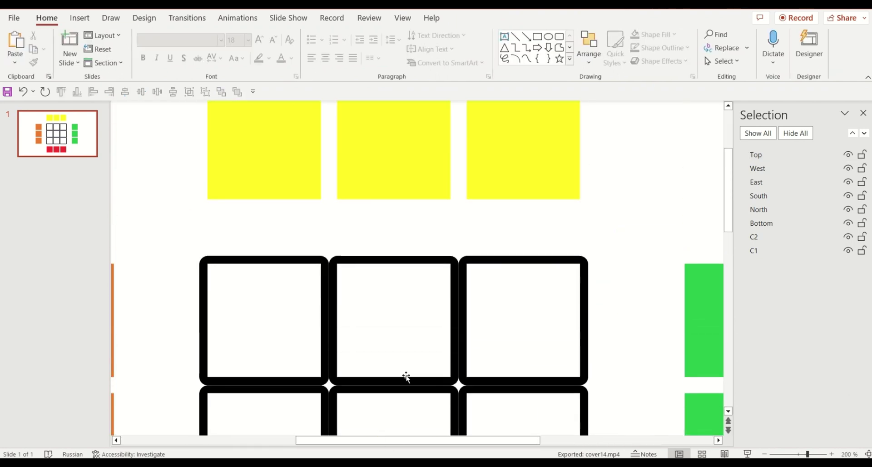
{"action": "left_click_drag", "start_coordinate": [396, 185], "coordinate": [393, 306]}
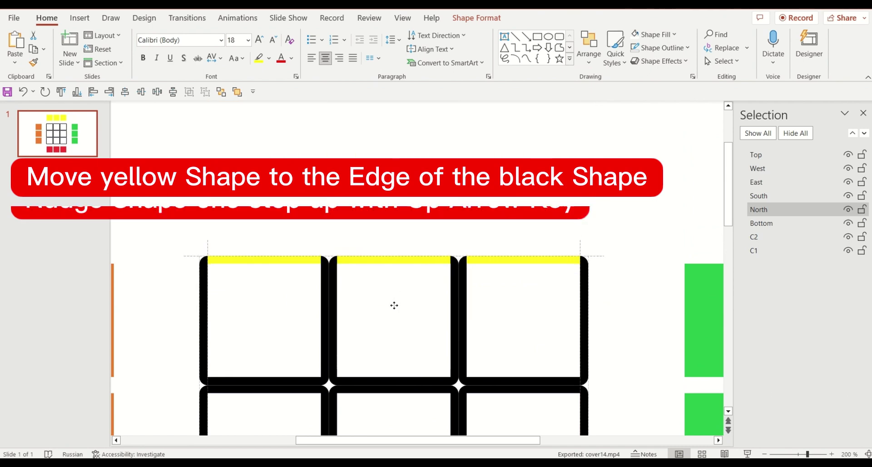
{"action": "key", "text": "Up"}
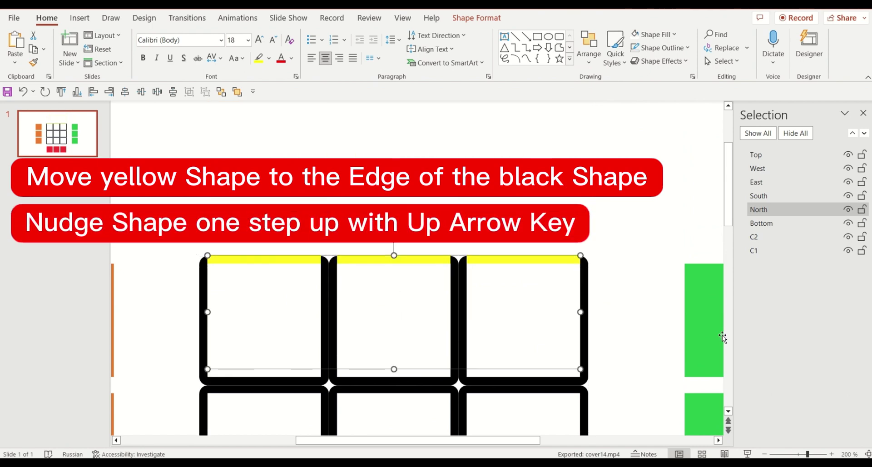
{"action": "left_click_drag", "start_coordinate": [701, 320], "coordinate": [491, 322]}
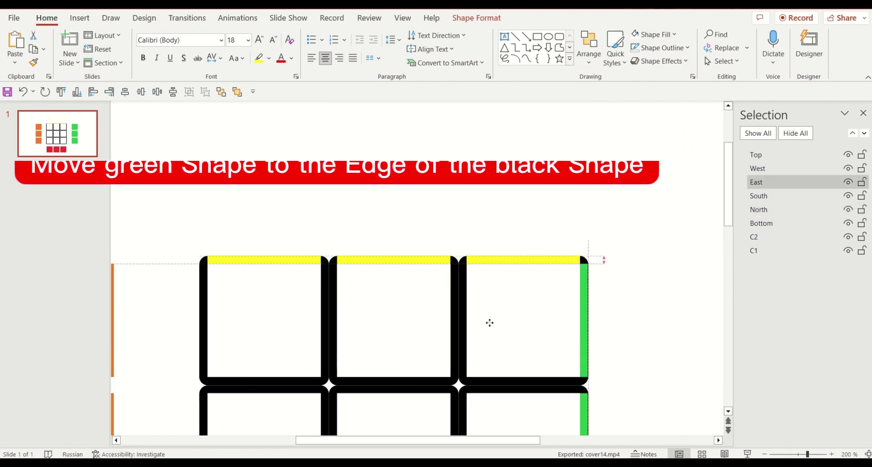
{"action": "key", "text": "Right"}
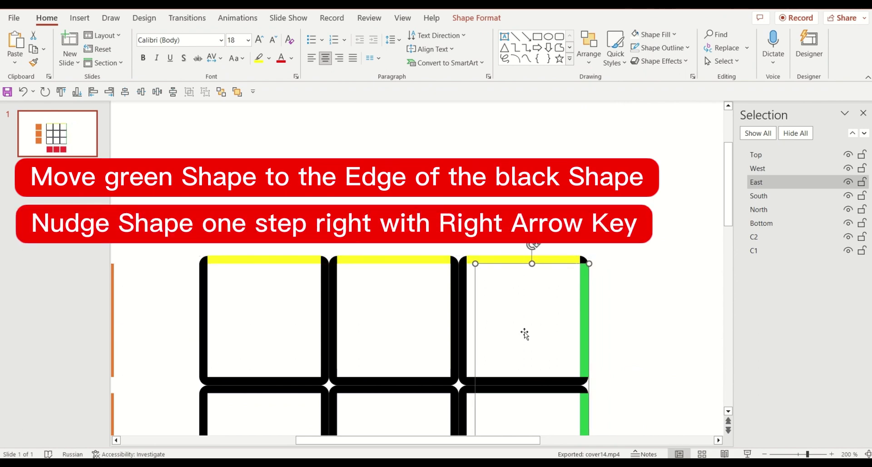
Step: Tuck the orange squares under the left edge and the red squares under the bottom edge, nudged outward
{"action": "left_click_drag", "start_coordinate": [328, 439], "coordinate": [307, 439]}
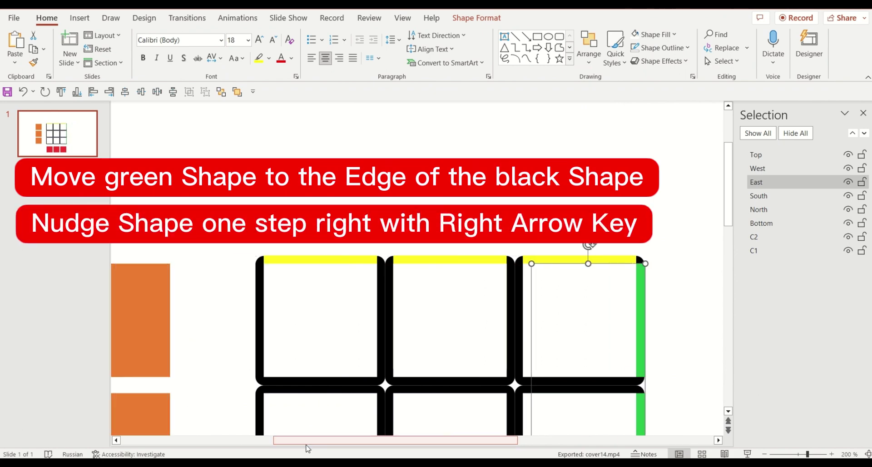
{"action": "mouse_move", "coordinate": [150, 311]}
{"action": "left_mouse_down"}
{"action": "mouse_move", "coordinate": [384, 320]}
{"action": "mouse_move", "coordinate": [354, 320]}
{"action": "left_mouse_up"}
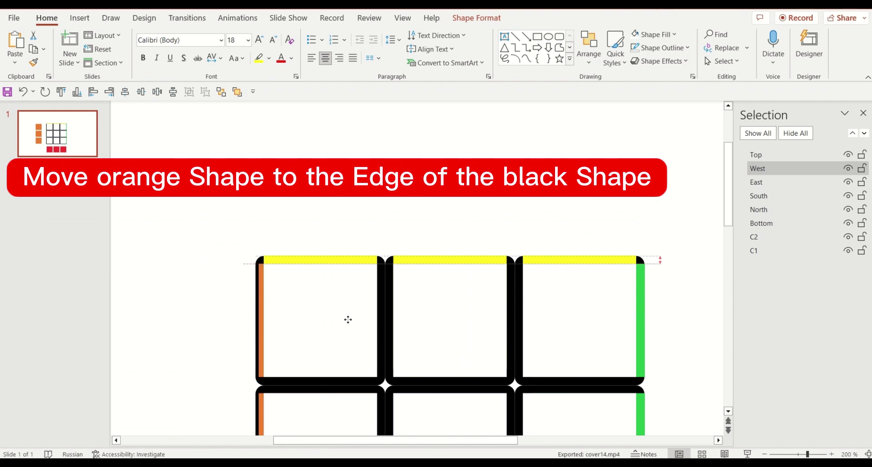
{"action": "key", "text": "Left"}
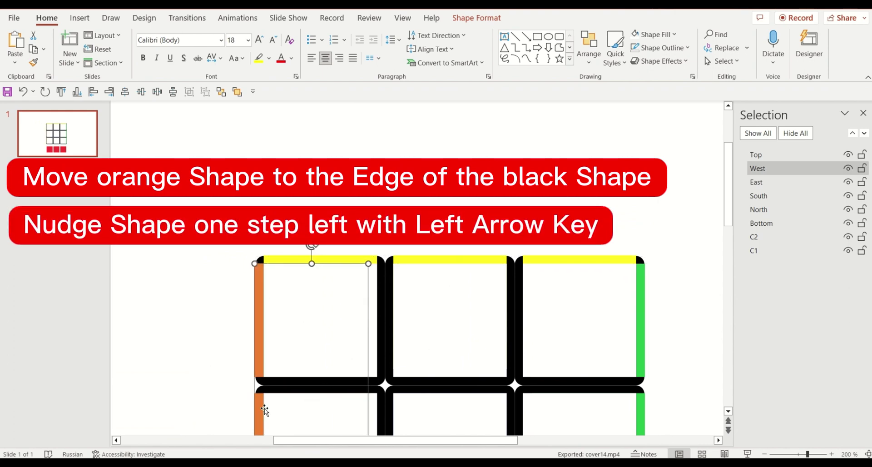
{"action": "scroll", "coordinate": [412, 302], "scroll_direction": "down", "scroll_amount": 5}
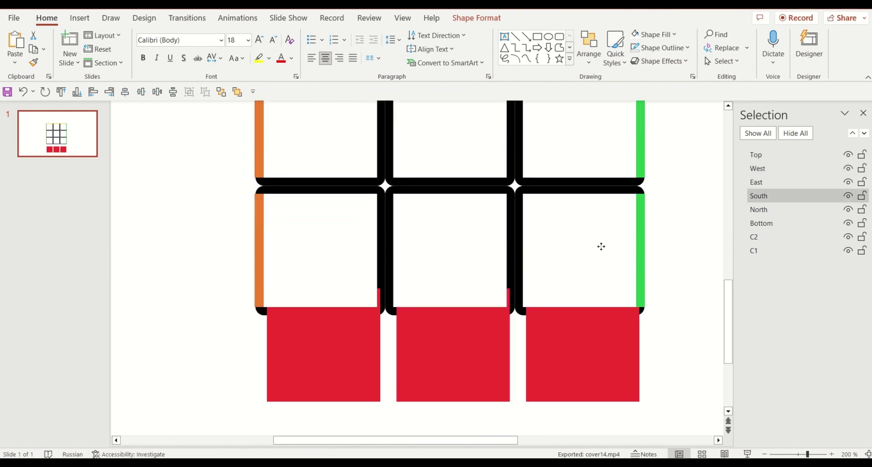
{"action": "mouse_move", "coordinate": [601, 247]}
{"action": "left_mouse_down"}
{"action": "mouse_move", "coordinate": [589, 212]}
{"action": "mouse_move", "coordinate": [590, 237]}
{"action": "left_mouse_up"}
{"action": "key", "text": "Down"}
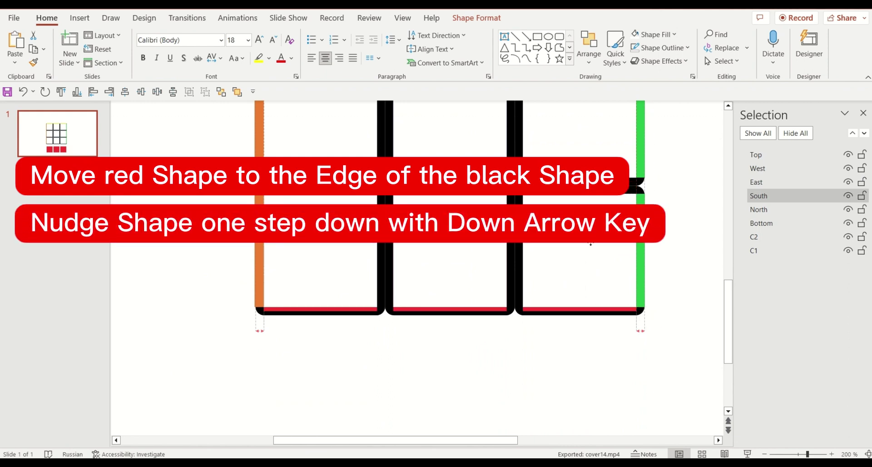
{"action": "key", "text": "Down"}
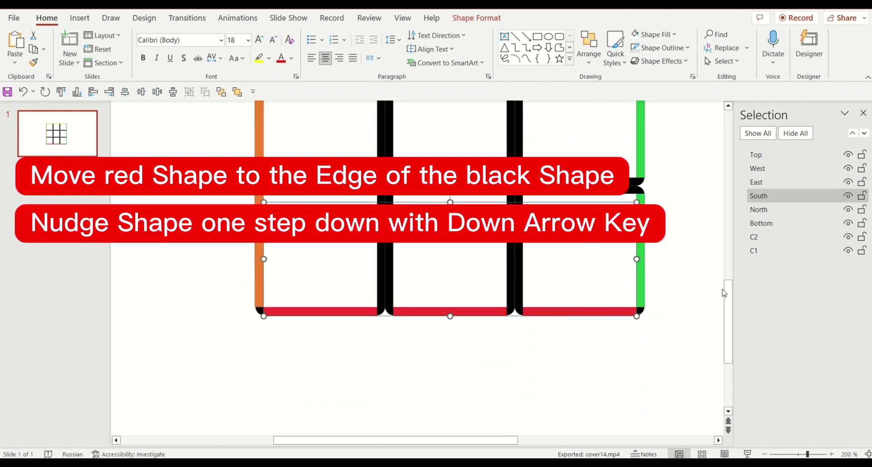
Step: Marquee-select all the cube pieces on the slide
{"action": "left_click", "coordinate": [445, 399]}
{"action": "scroll", "coordinate": [446, 399], "scroll_direction": "down", "scroll_amount": 5}
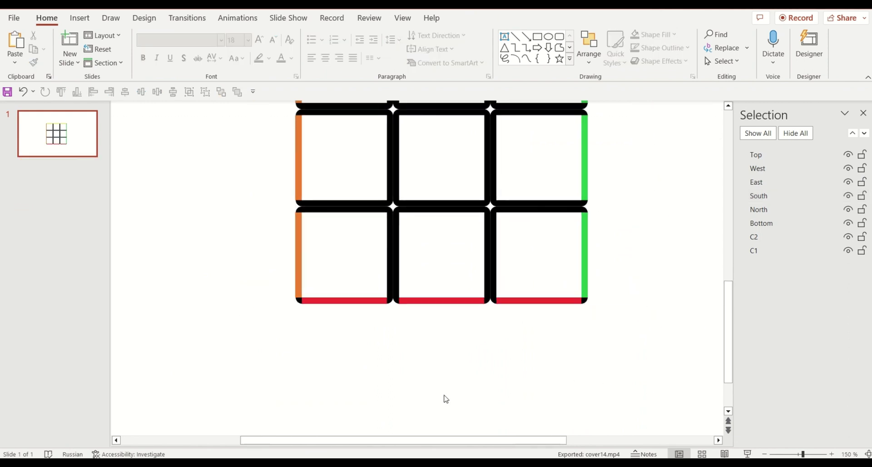
{"action": "scroll", "coordinate": [445, 399], "scroll_direction": "down", "scroll_amount": 2}
{"action": "scroll", "coordinate": [525, 142], "scroll_direction": "down", "scroll_amount": 2}
{"action": "left_click_drag", "start_coordinate": [546, 111], "coordinate": [282, 369]}
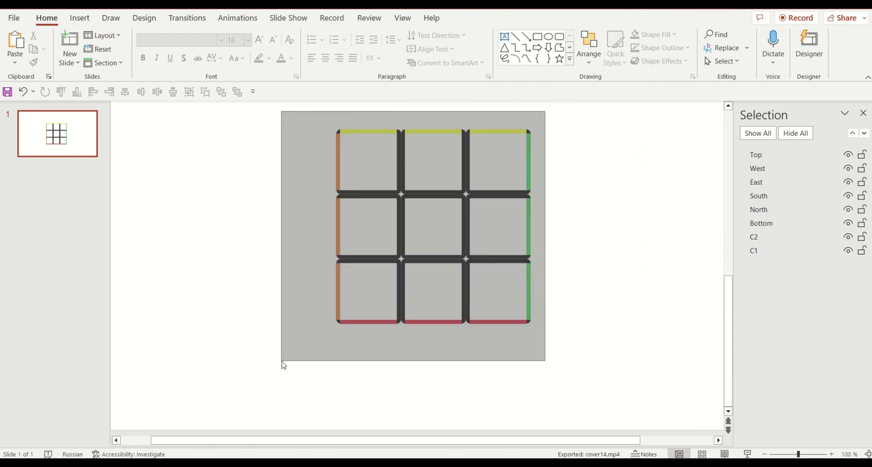
Step: Group all the selected cube pieces into a single object
{"action": "left_click", "coordinate": [476, 18]}
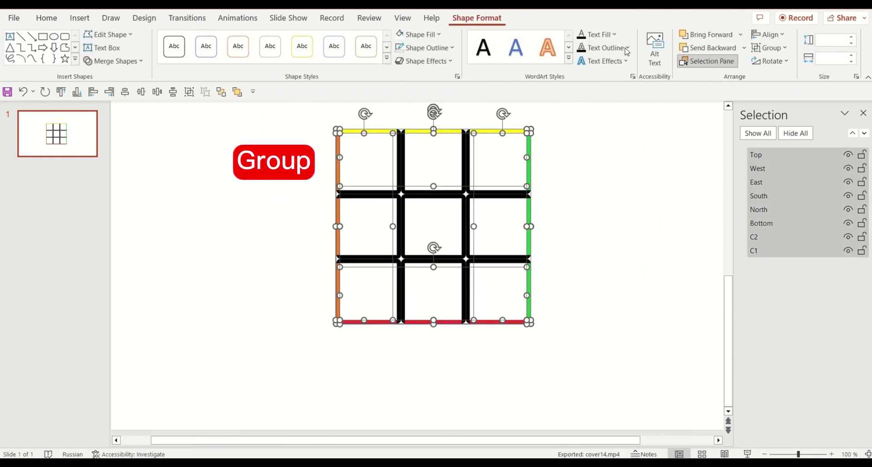
{"action": "left_click", "coordinate": [784, 48]}
{"action": "left_click", "coordinate": [781, 61]}
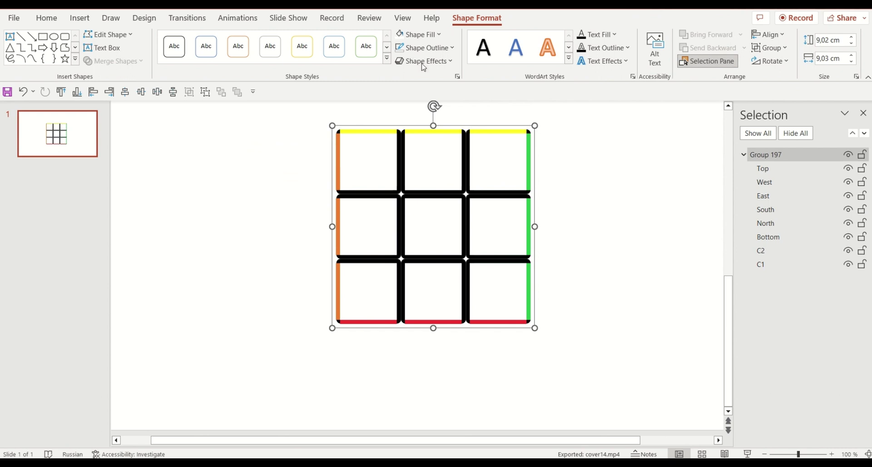
Step: Raise the group's X Rotation to 90° in 3-D Rotation Options
{"action": "left_click", "coordinate": [448, 68]}
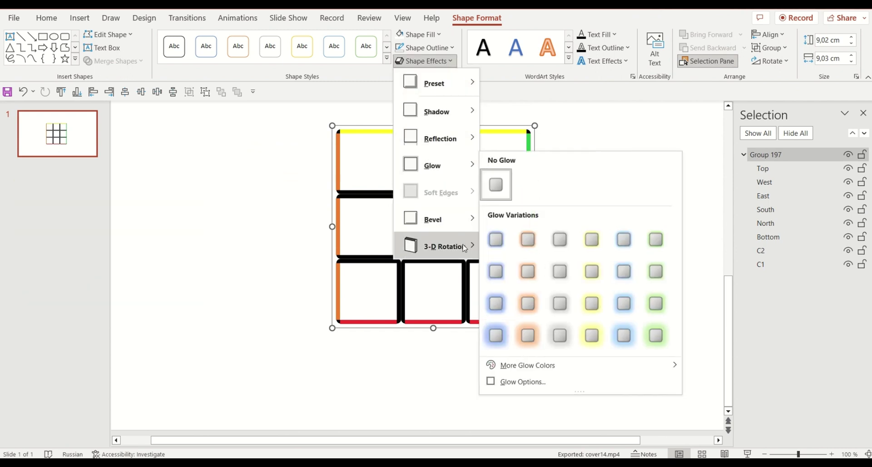
{"action": "mouse_move", "coordinate": [443, 246]}
{"action": "left_click", "coordinate": [552, 449]}
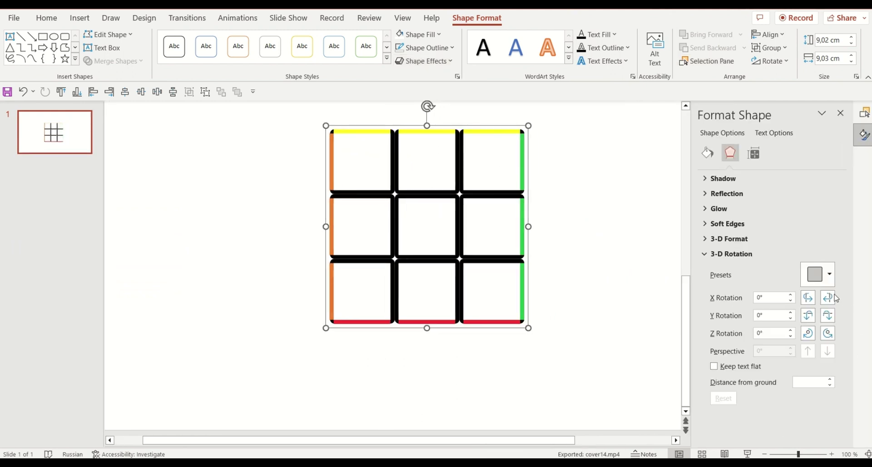
{"action": "left_click", "coordinate": [828, 297]}
{"action": "left_click", "coordinate": [829, 298]}
{"action": "left_click", "coordinate": [829, 298]}
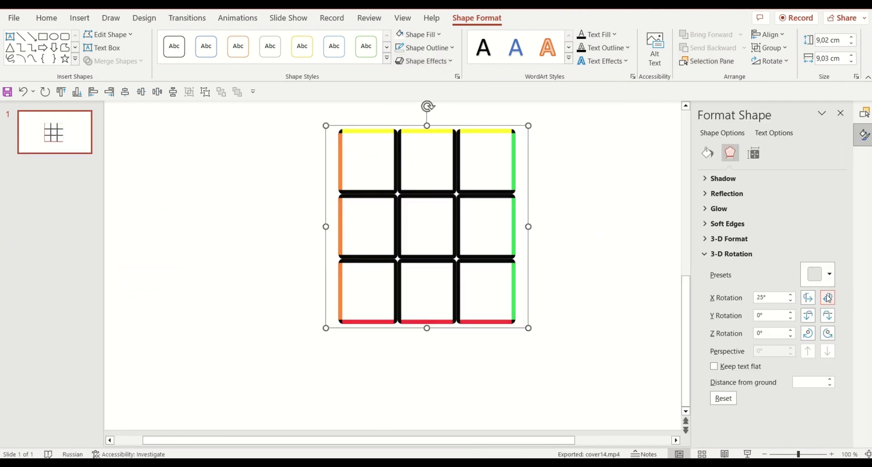
{"action": "left_click", "coordinate": [829, 298]}
{"action": "left_click", "coordinate": [829, 297]}
{"action": "double_click", "coordinate": [828, 298]}
{"action": "left_click", "coordinate": [828, 297]}
{"action": "left_click", "coordinate": [828, 297]}
{"action": "left_click", "coordinate": [828, 297]}
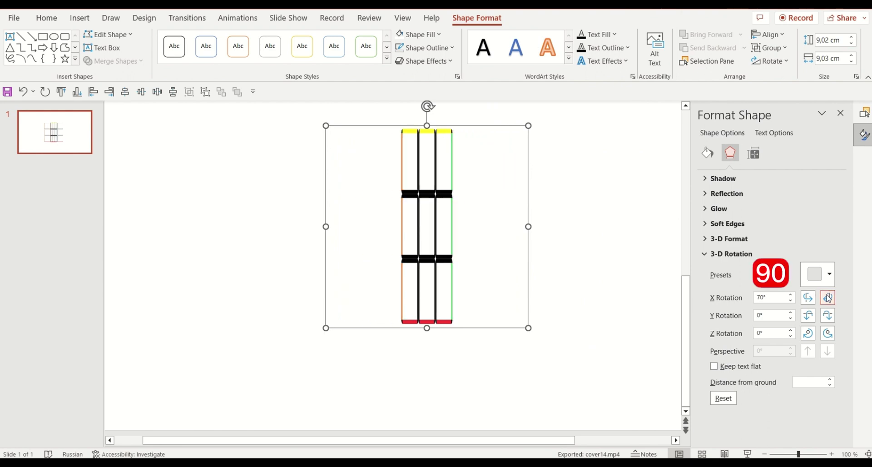
{"action": "left_click", "coordinate": [828, 298]}
{"action": "left_click", "coordinate": [828, 298]}
{"action": "left_click", "coordinate": [828, 298]}
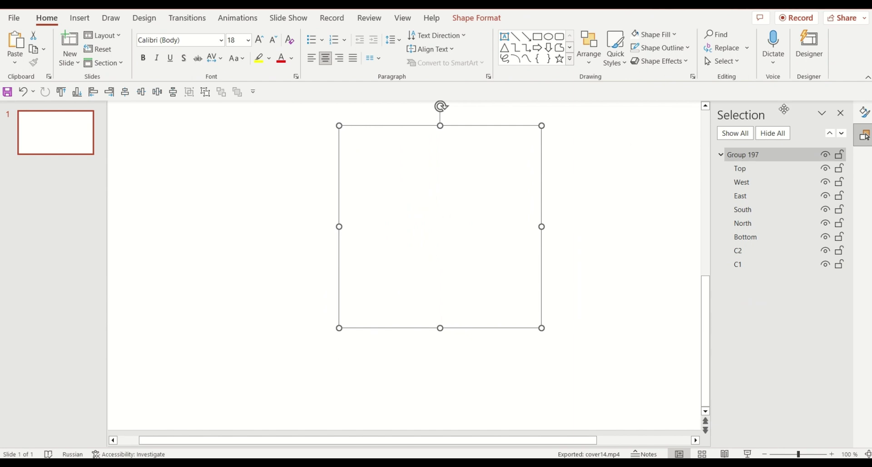
Step: Select the C1 and C2 lines in the Selection pane and show their Effects settings
{"action": "left_click_drag", "start_coordinate": [773, 111], "coordinate": [639, 111]}
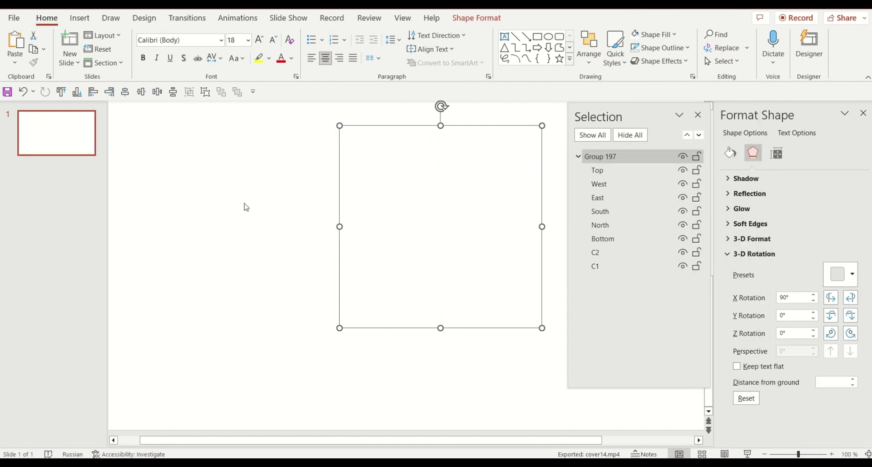
{"action": "left_click_drag", "start_coordinate": [250, 441], "coordinate": [367, 452]}
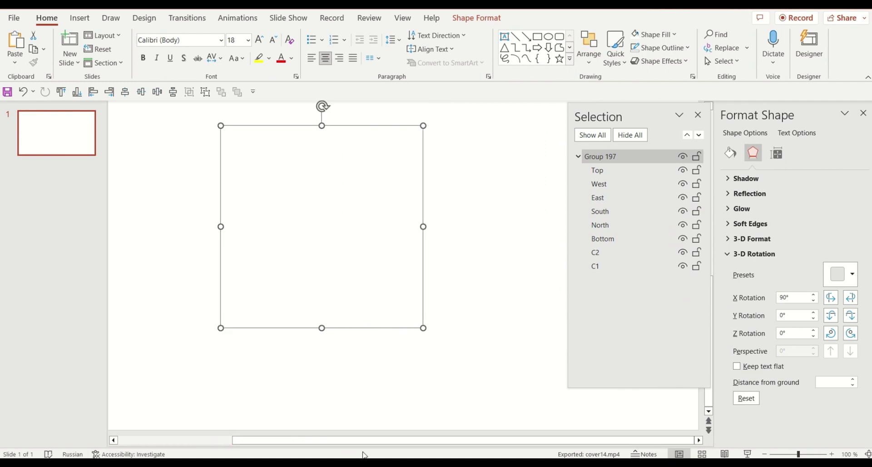
{"action": "left_click", "coordinate": [610, 253]}
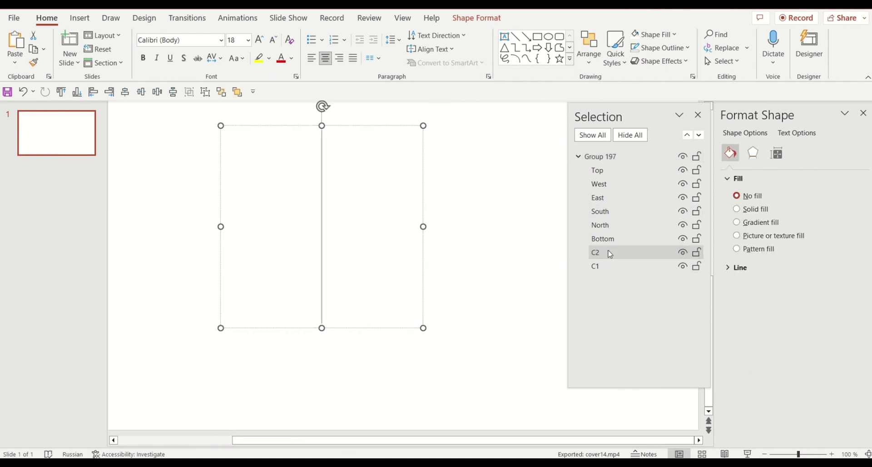
{"action": "left_click", "coordinate": [608, 268], "text": "ctrl"}
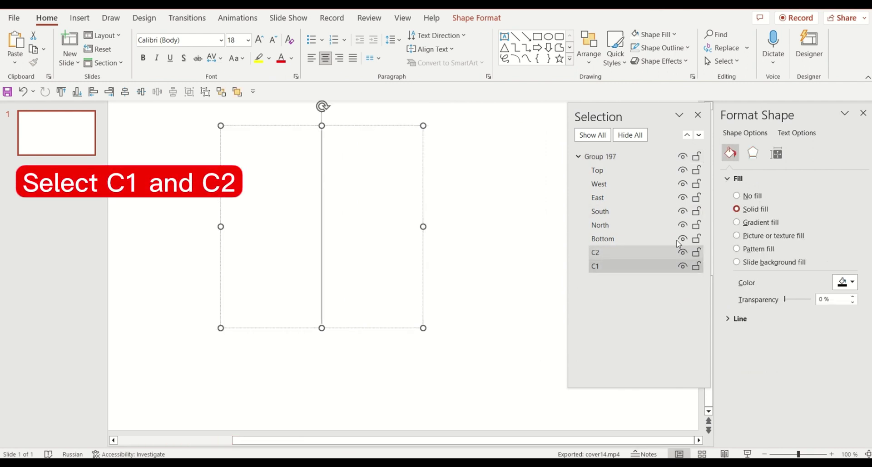
{"action": "left_click", "coordinate": [753, 154]}
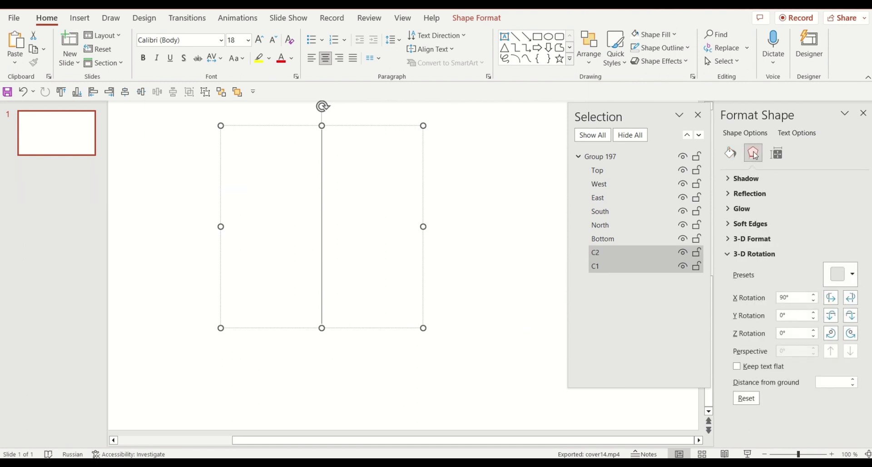
Step: Set top and bottom bevels to 7,2 pt and the depth to 72 pt
{"action": "left_click", "coordinate": [752, 238]}
{"action": "left_click", "coordinate": [833, 265]}
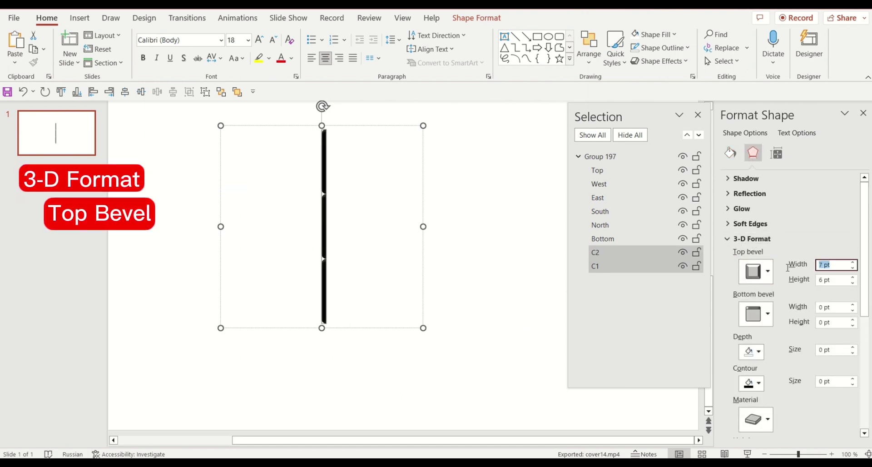
{"action": "key", "text": "Tab"}
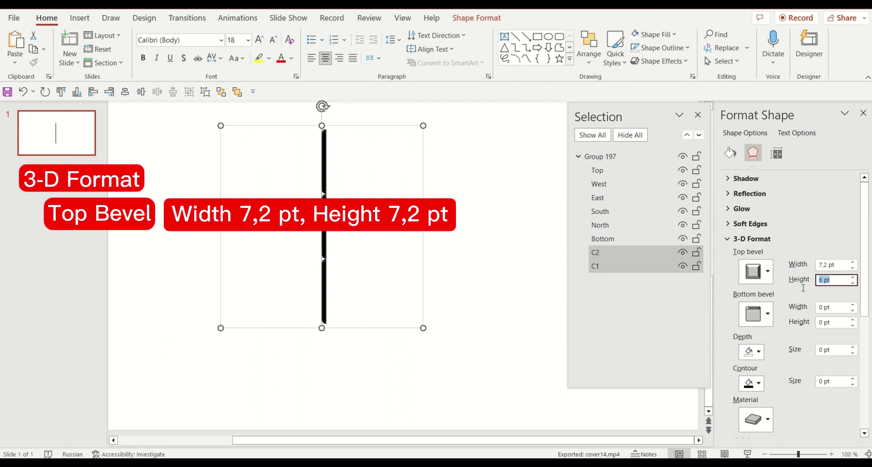
{"action": "type", "text": "7,"}
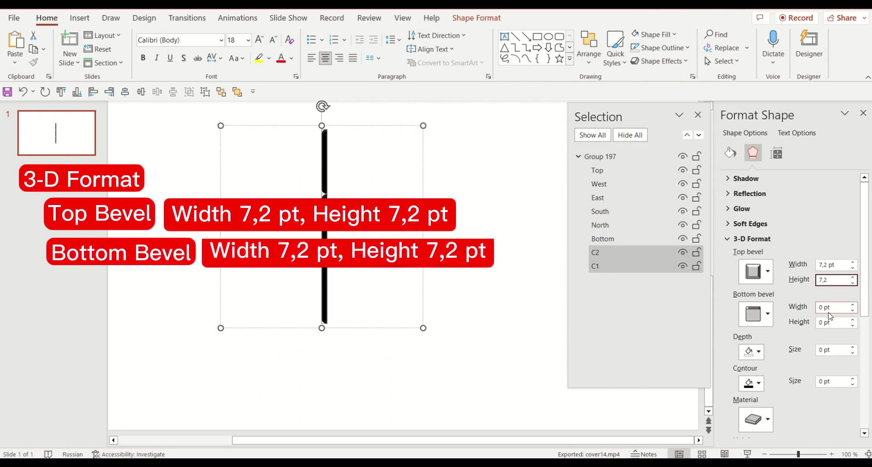
{"action": "type", "text": "2"}
{"action": "left_click", "coordinate": [827, 308]}
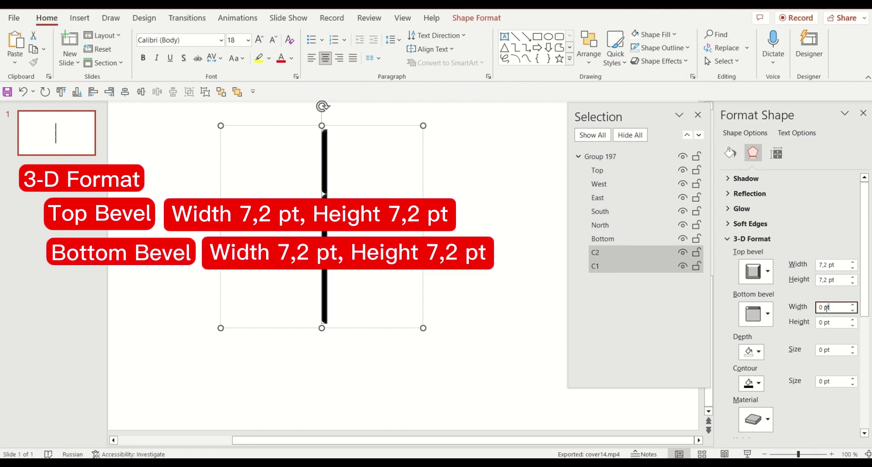
{"action": "type", "text": "7,2"}
{"action": "key", "text": "Tab"}
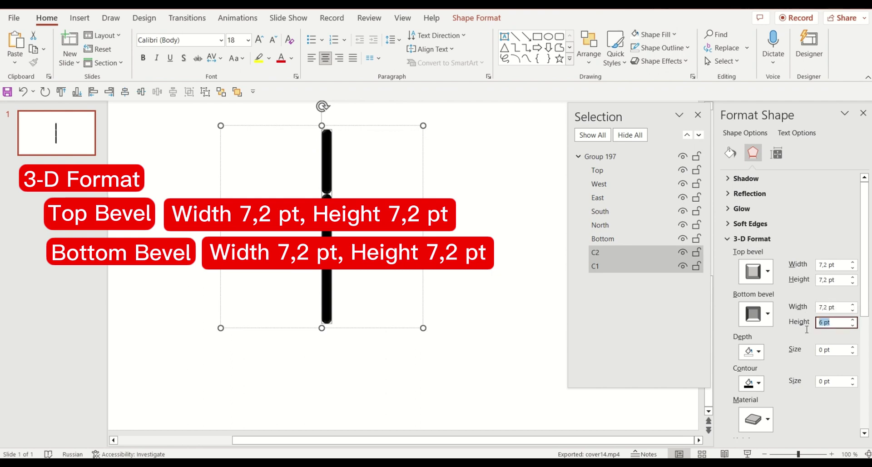
{"action": "type", "text": "7,2"}
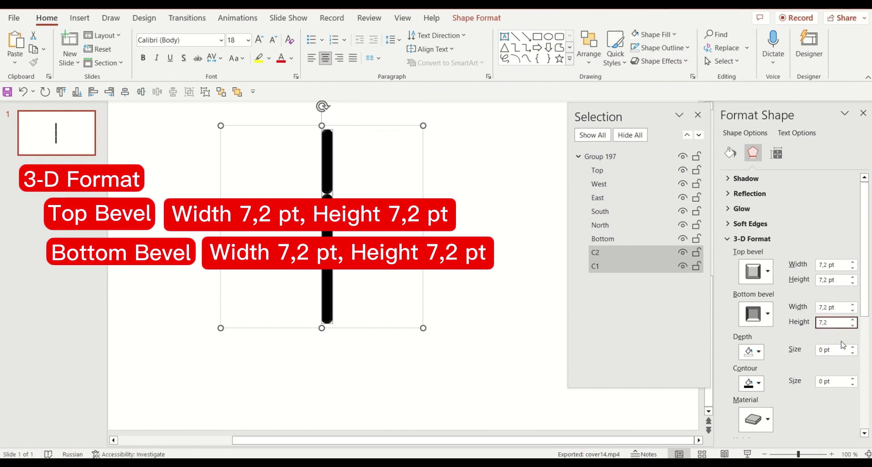
{"action": "left_click", "coordinate": [834, 350]}
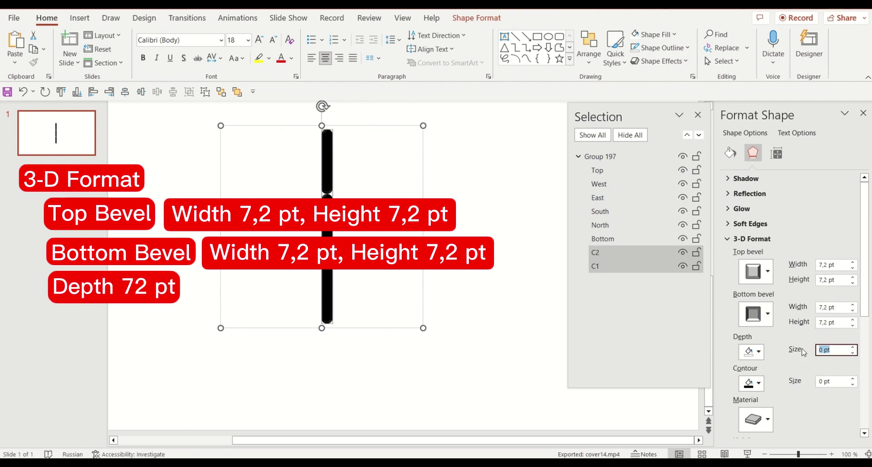
{"action": "type", "text": "72"}
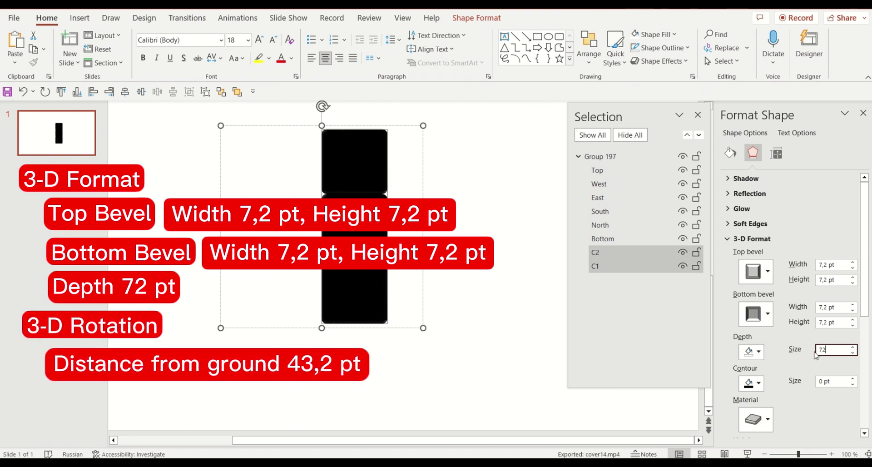
Step: Set their distance from ground to 43,2 pt
{"action": "scroll", "coordinate": [817, 352], "scroll_direction": "down", "scroll_amount": 5}
{"action": "scroll", "coordinate": [817, 352], "scroll_direction": "down", "scroll_amount": 1}
{"action": "scroll", "coordinate": [816, 356], "scroll_direction": "down", "scroll_amount": 3}
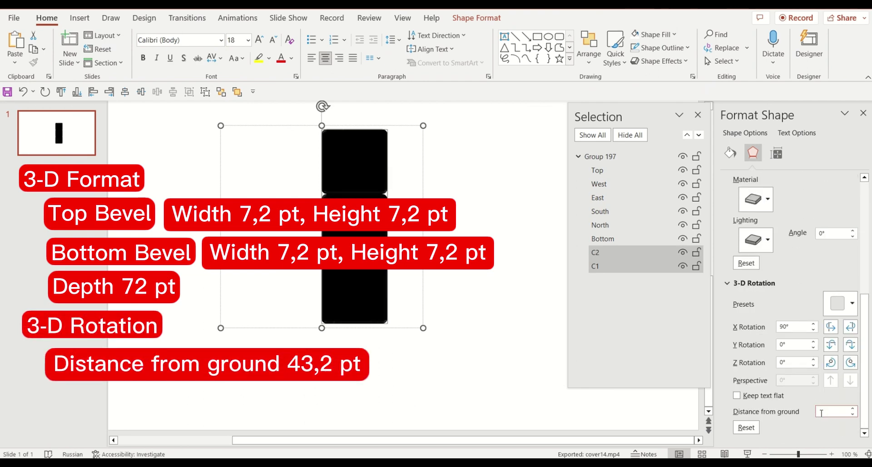
{"action": "type", "text": "43,2"}
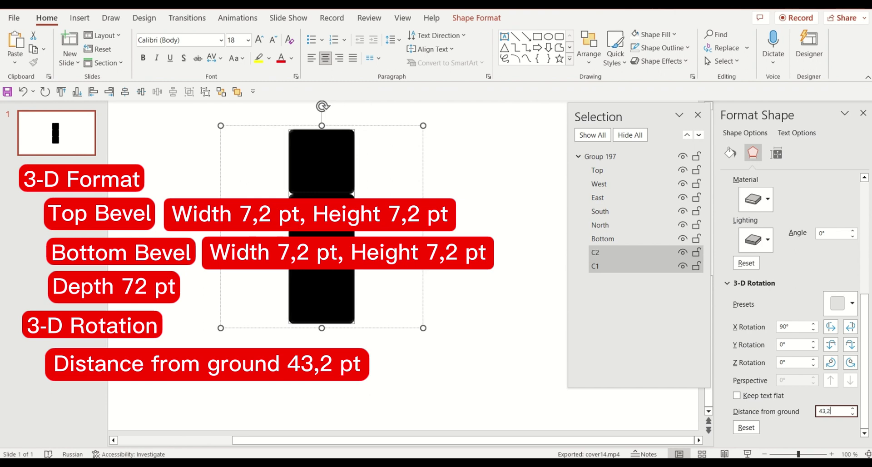
{"action": "key", "text": "Escape"}
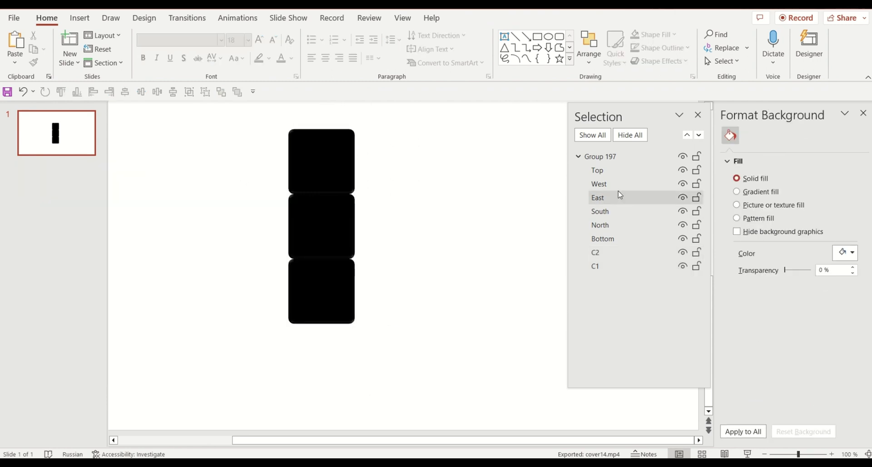
Step: Select the West, East, South and North pieces and show their 3-D effect settings
{"action": "left_click", "coordinate": [615, 184]}
{"action": "left_click", "coordinate": [619, 198], "text": "ctrl"}
{"action": "left_click", "coordinate": [621, 211], "text": "ctrl"}
{"action": "left_click", "coordinate": [623, 226], "text": "ctrl"}
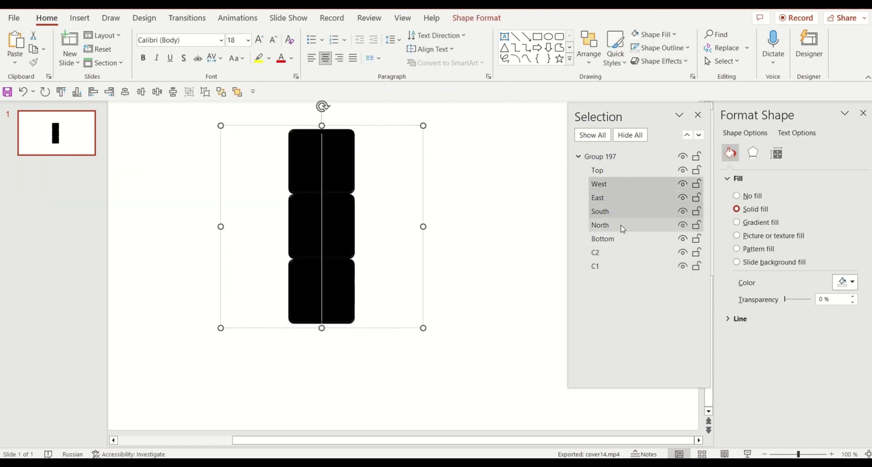
{"action": "left_click", "coordinate": [754, 153]}
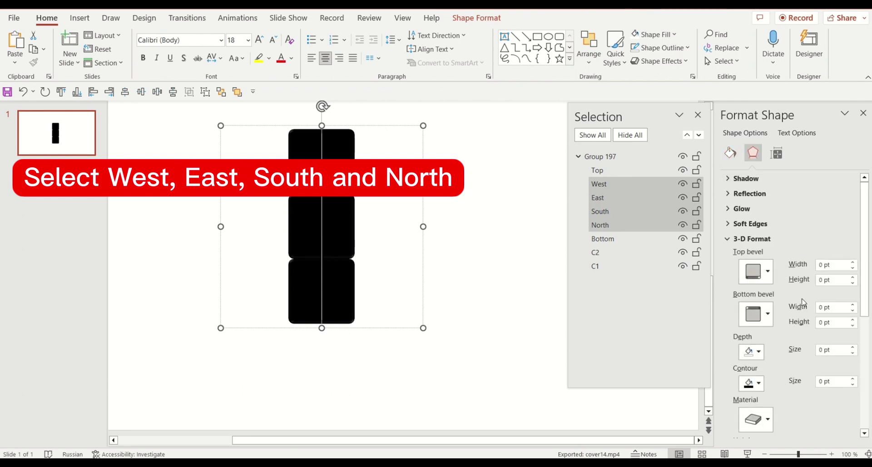
Step: Set the four pieces' depth to 72 pt
{"action": "scroll", "coordinate": [827, 344], "scroll_direction": "down", "scroll_amount": 3}
{"action": "scroll", "coordinate": [827, 345], "scroll_direction": "down", "scroll_amount": 1}
{"action": "scroll", "coordinate": [827, 344], "scroll_direction": "down", "scroll_amount": 2}
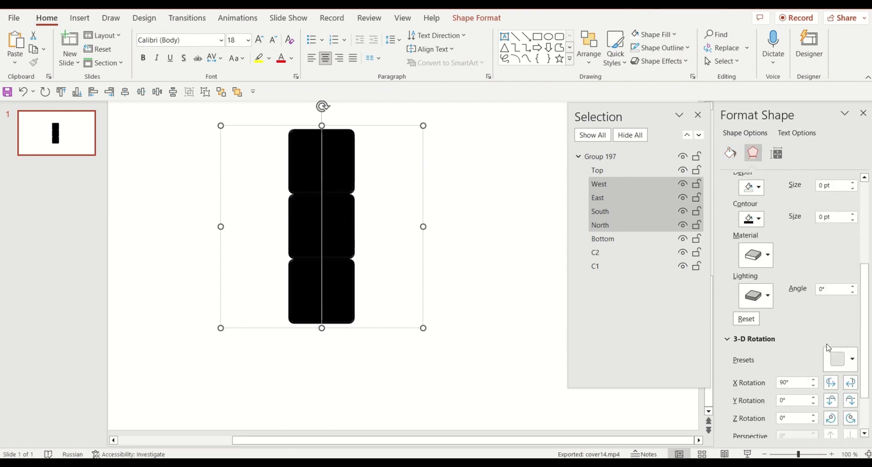
{"action": "scroll", "coordinate": [828, 344], "scroll_direction": "up", "scroll_amount": 1}
{"action": "scroll", "coordinate": [828, 344], "scroll_direction": "up", "scroll_amount": 3}
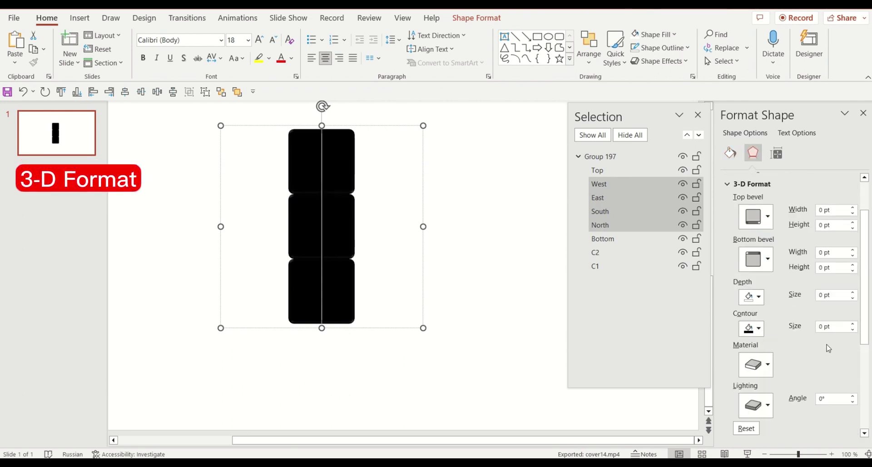
{"action": "left_click_drag", "start_coordinate": [833, 295], "coordinate": [815, 296]}
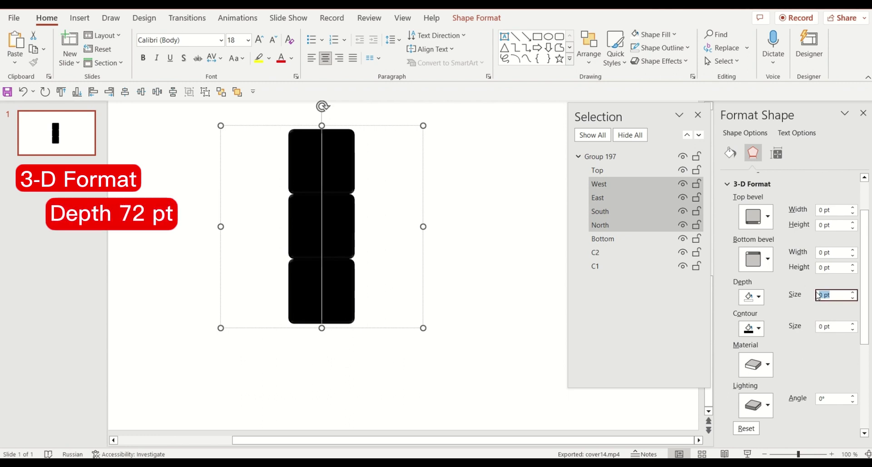
{"action": "type", "text": "72"}
{"action": "key", "text": "Return"}
Step: Set their distance from ground to 36 pt, then select Group 197
{"action": "scroll", "coordinate": [813, 338], "scroll_direction": "down", "scroll_amount": 5}
{"action": "scroll", "coordinate": [813, 338], "scroll_direction": "down", "scroll_amount": 1}
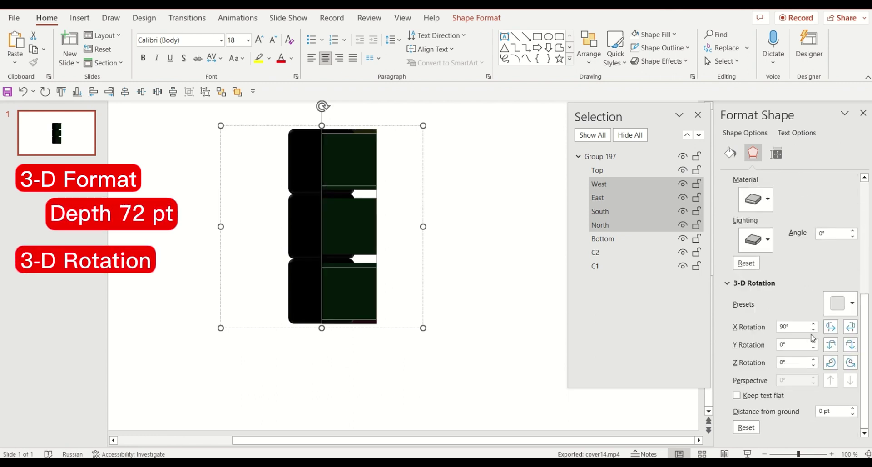
{"action": "type", "text": "36"}
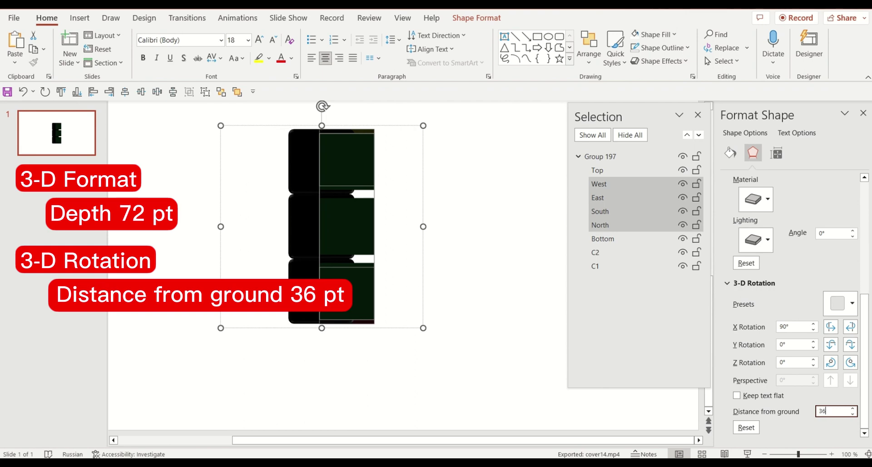
{"action": "left_click", "coordinate": [578, 156]}
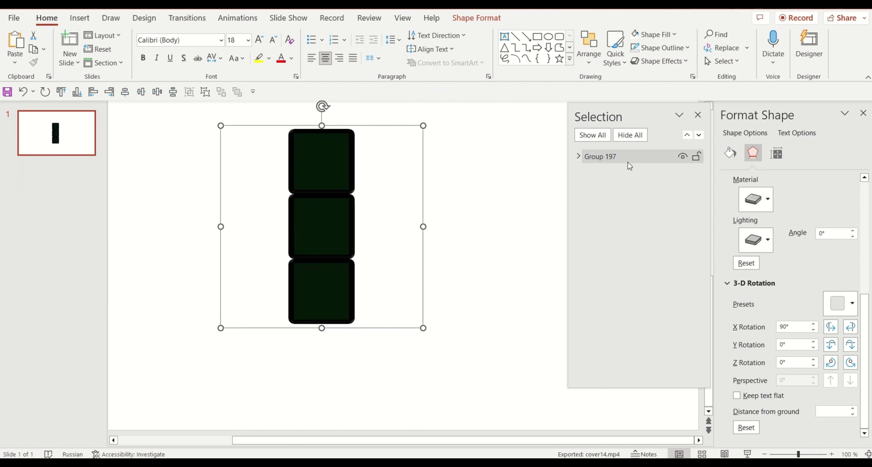
Step: Apply the Perspective: Front 3-D rotation preset to Group 197
{"action": "scroll", "coordinate": [817, 317], "scroll_direction": "up", "scroll_amount": 3}
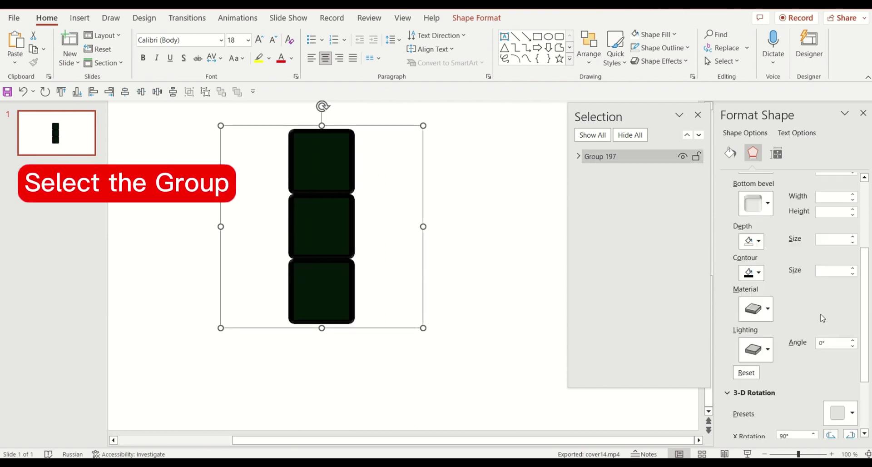
{"action": "scroll", "coordinate": [823, 318], "scroll_direction": "up", "scroll_amount": 2}
{"action": "scroll", "coordinate": [822, 317], "scroll_direction": "down", "scroll_amount": 3}
{"action": "scroll", "coordinate": [822, 318], "scroll_direction": "down", "scroll_amount": 3}
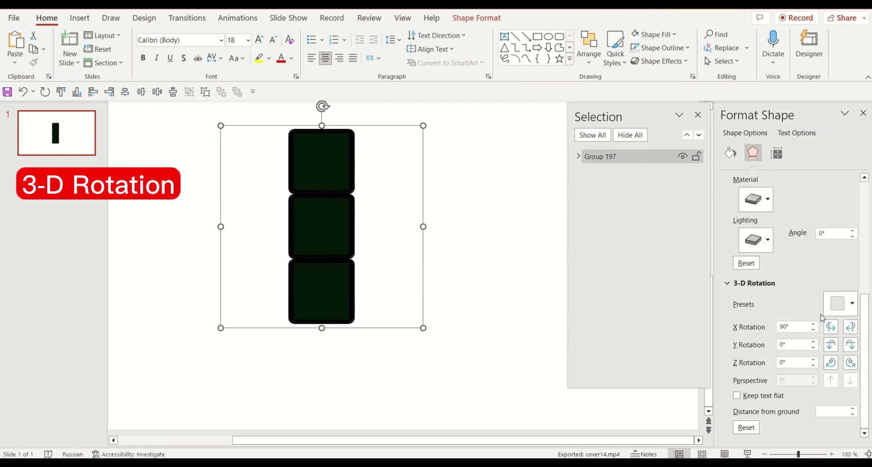
{"action": "left_click", "coordinate": [851, 310]}
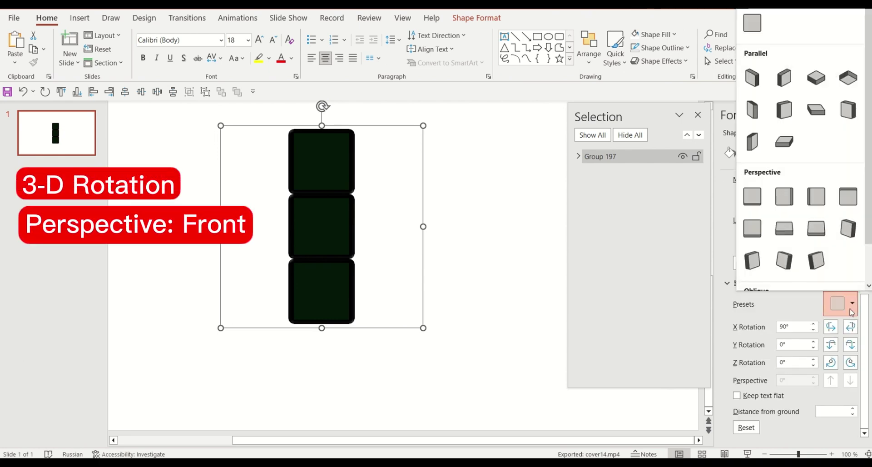
{"action": "left_click", "coordinate": [760, 203]}
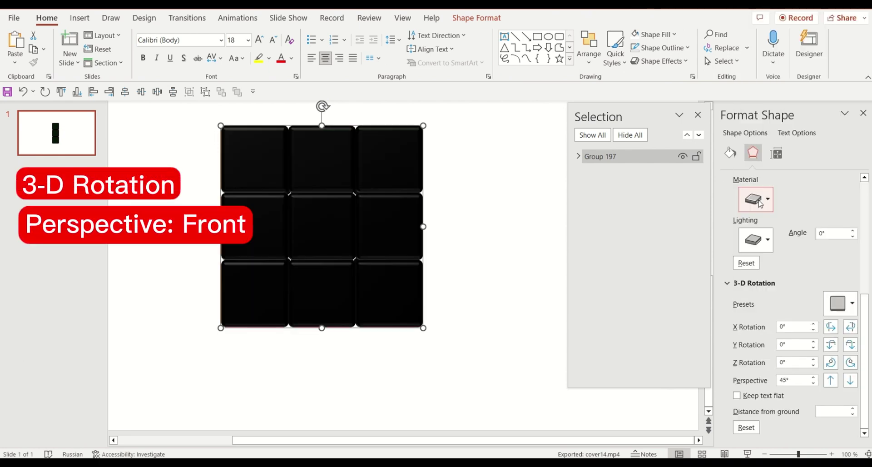
Step: Duplicate the group twice and align all three copies center and middle into one block
{"action": "left_click_drag", "start_coordinate": [260, 159], "coordinate": [306, 159]}
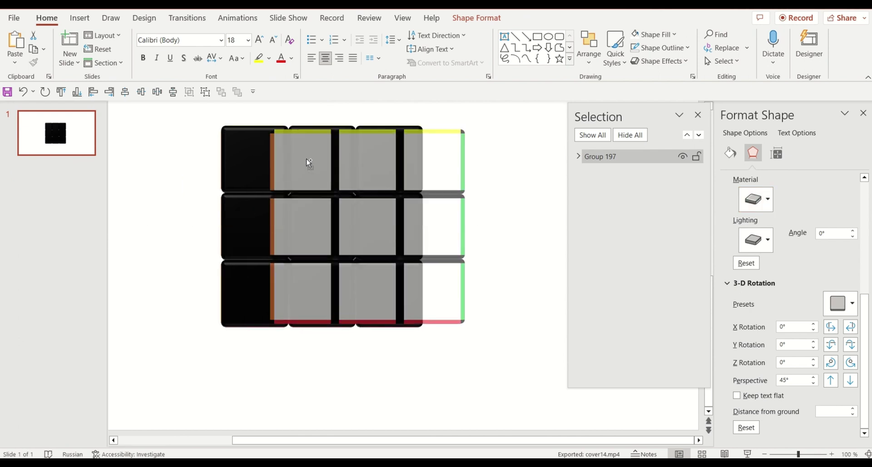
{"action": "left_click_drag", "start_coordinate": [296, 162], "coordinate": [332, 162]}
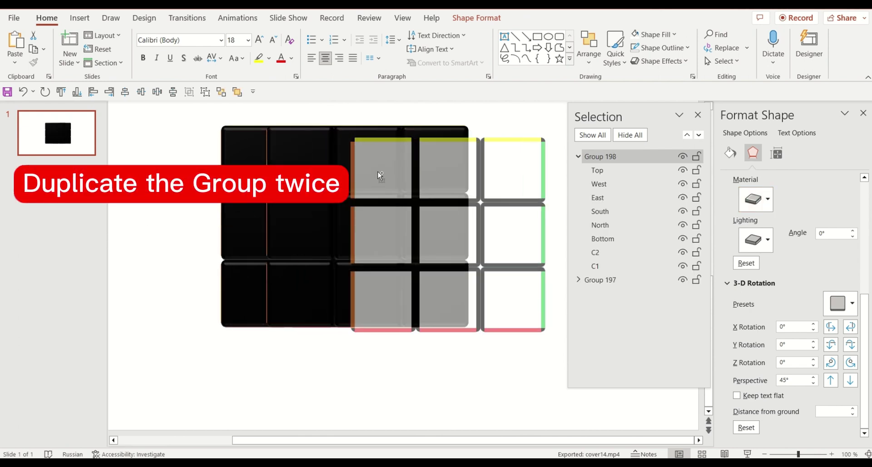
{"action": "left_click_drag", "start_coordinate": [538, 100], "coordinate": [174, 361]}
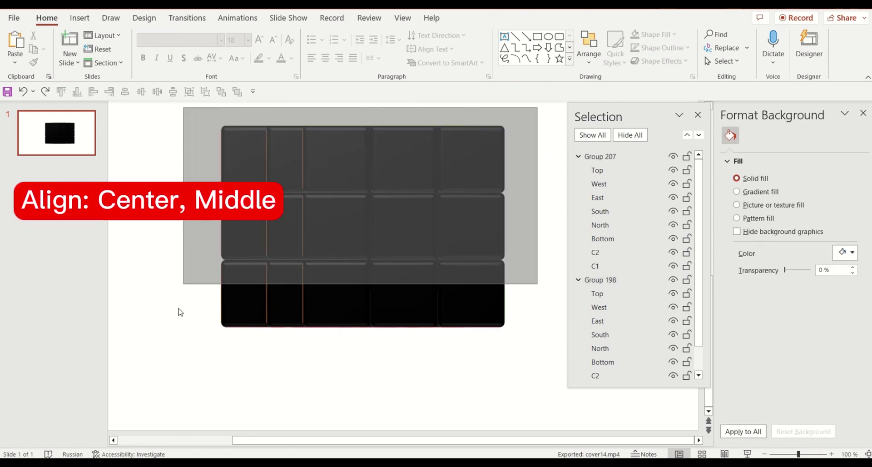
{"action": "left_click", "coordinate": [90, 95]}
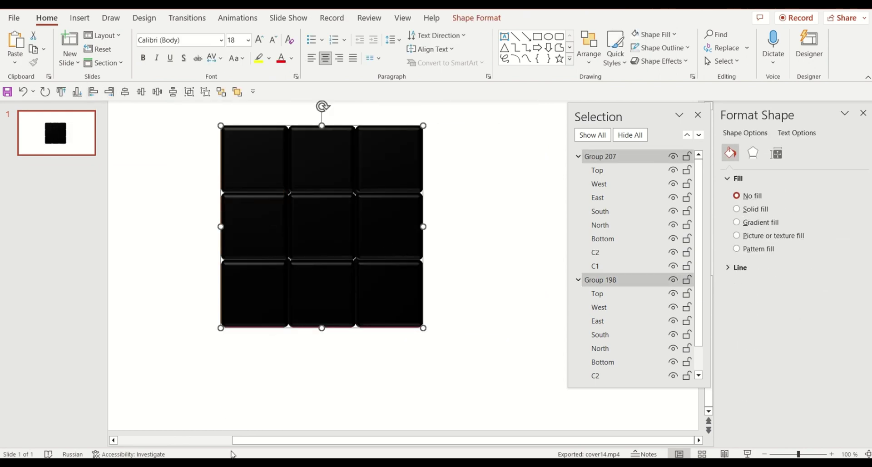
{"action": "left_click_drag", "start_coordinate": [641, 388], "coordinate": [640, 453]}
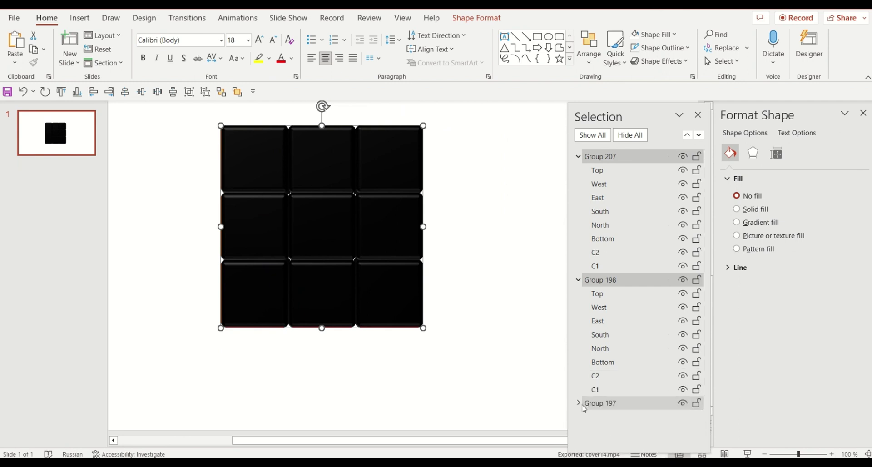
Step: Rename Group 198 to Group 2 and Group 197 to Group 3 in the Selection Pane
{"action": "double_click", "coordinate": [580, 406]}
{"action": "scroll", "coordinate": [618, 384], "scroll_direction": "up", "scroll_amount": 2}
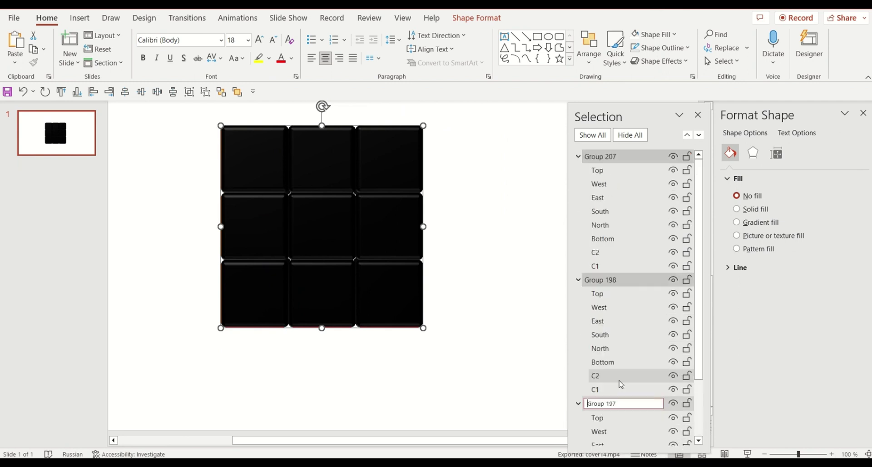
{"action": "left_click", "coordinate": [604, 158]}
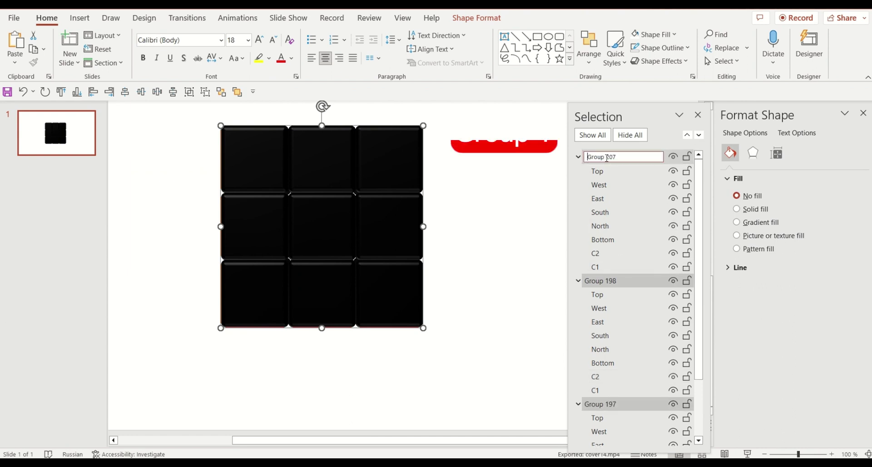
{"action": "double_click", "coordinate": [611, 157]}
{"action": "type", "text": "1"}
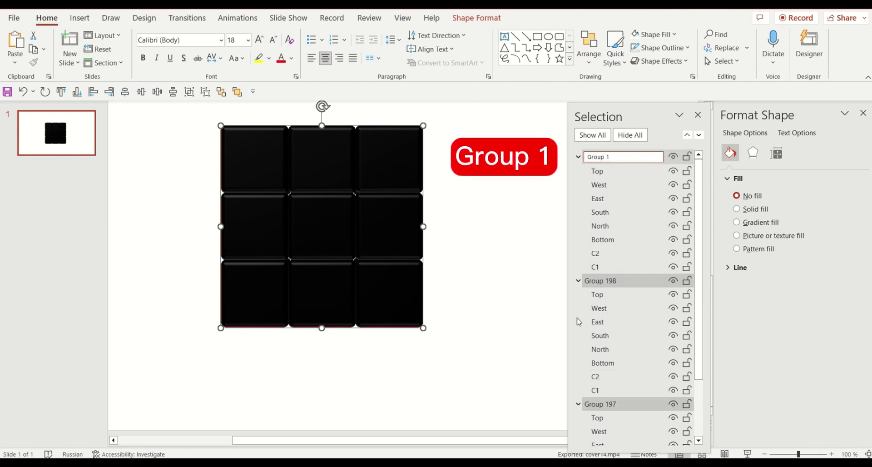
{"action": "double_click", "coordinate": [608, 280]}
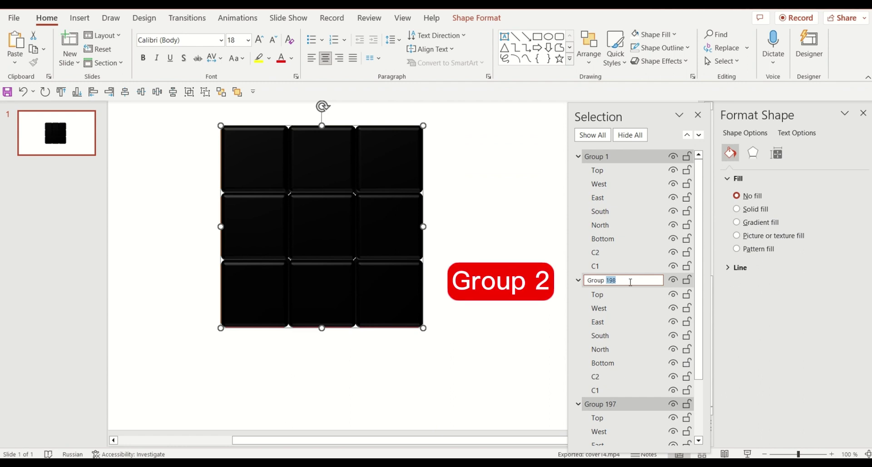
{"action": "type", "text": "2"}
{"action": "left_click", "coordinate": [606, 404]}
{"action": "double_click", "coordinate": [611, 404]}
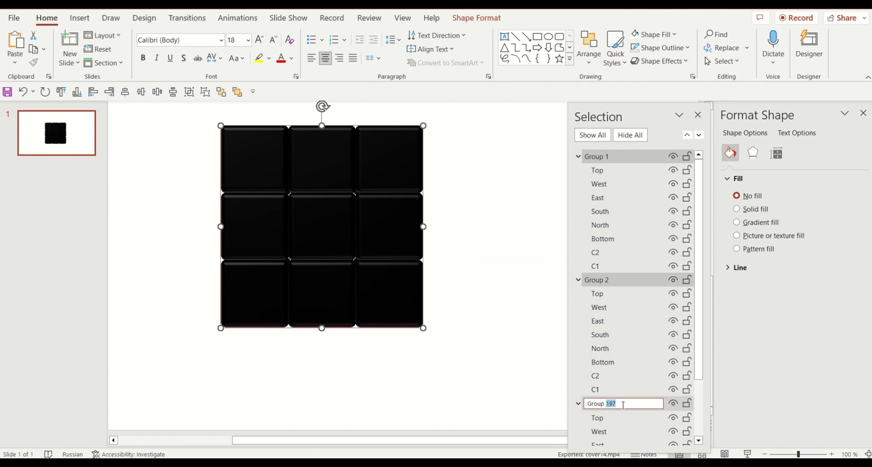
{"action": "type", "text": "3"}
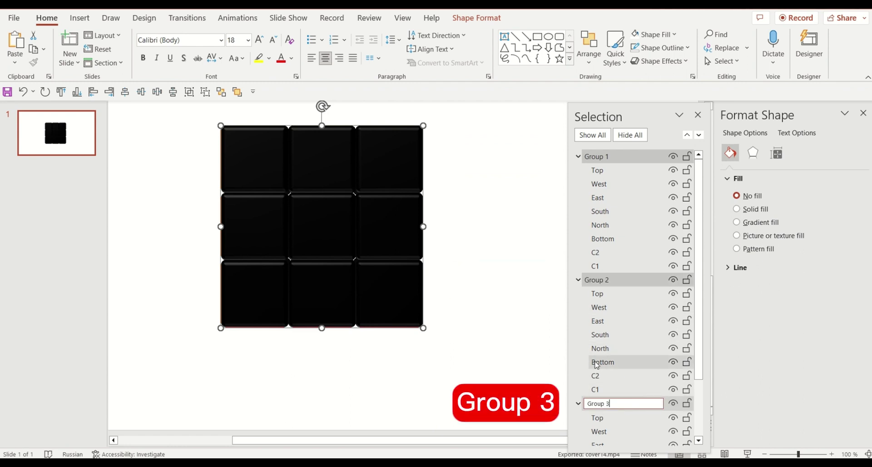
{"action": "key", "text": "Return"}
Step: Delete Group 2's Top and Bottom, Group 1's Bottom, and Group 3's Top pieces
{"action": "left_click", "coordinate": [609, 300]}
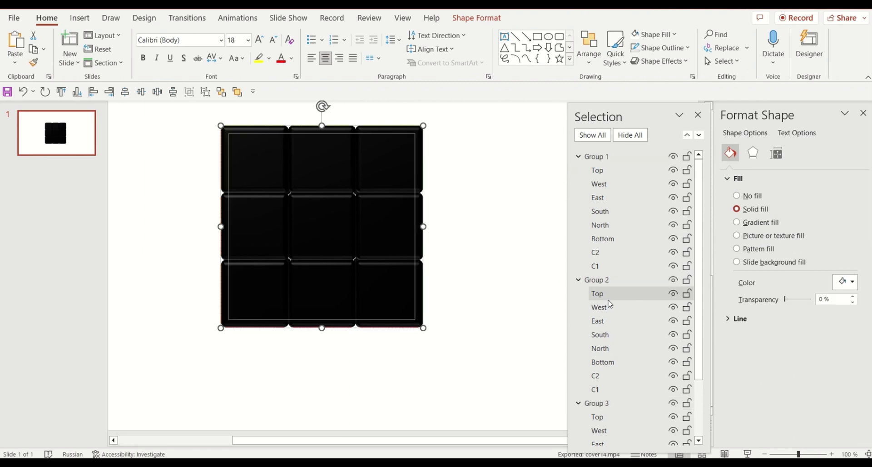
{"action": "left_click", "coordinate": [607, 363], "text": "ctrl"}
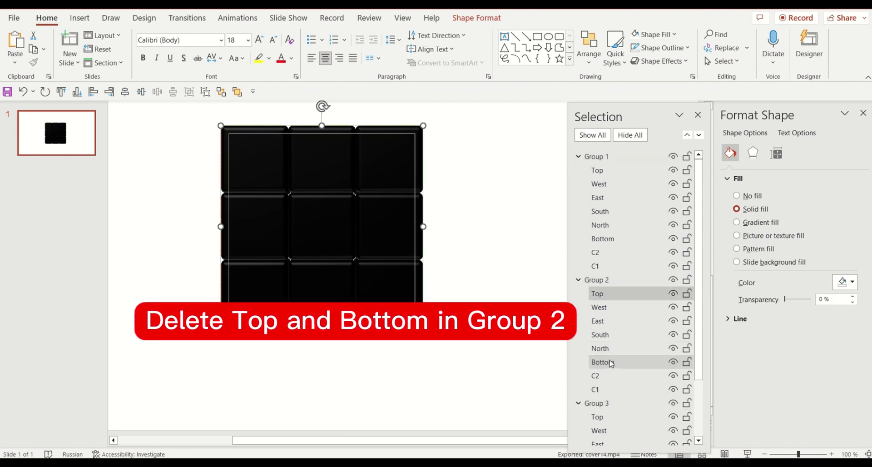
{"action": "key", "text": "Delete"}
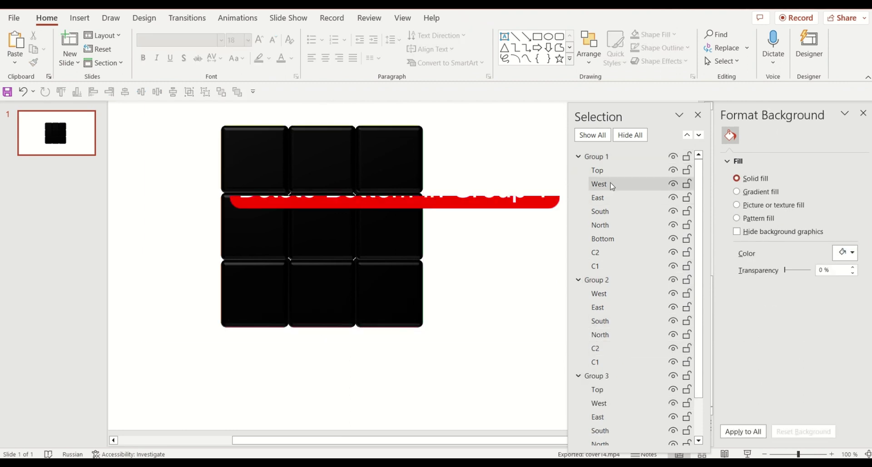
{"action": "left_click", "coordinate": [611, 238]}
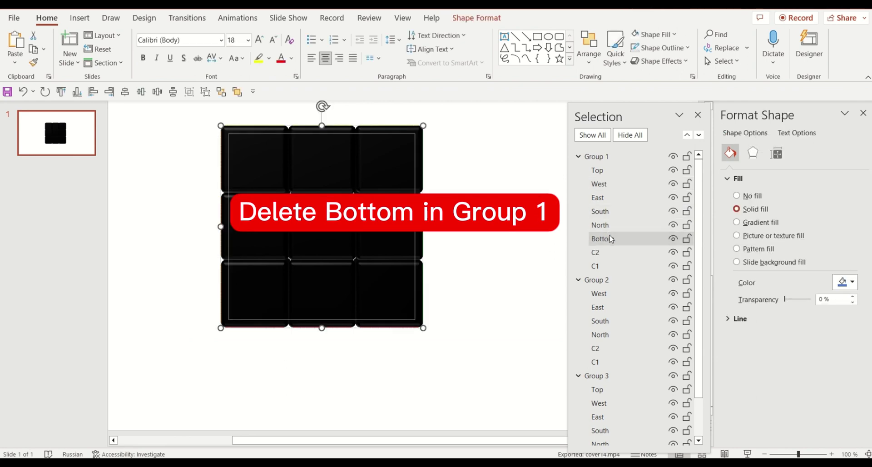
{"action": "key", "text": "Delete"}
{"action": "left_click", "coordinate": [609, 376]}
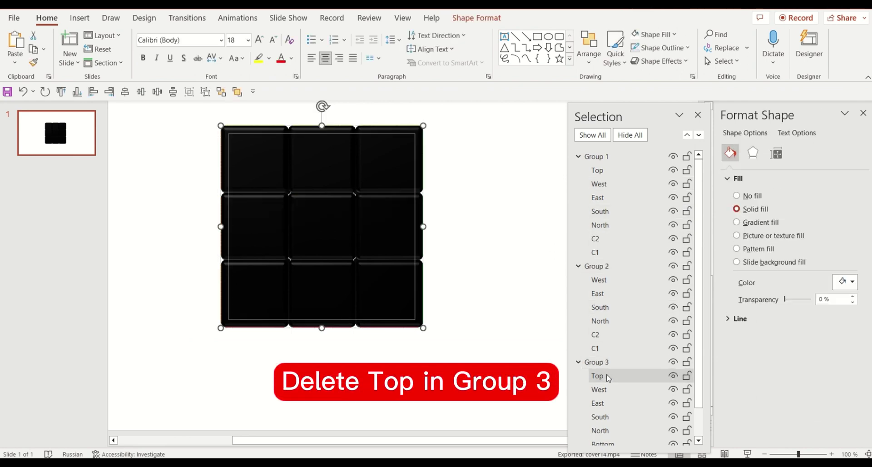
{"action": "key", "text": "Delete"}
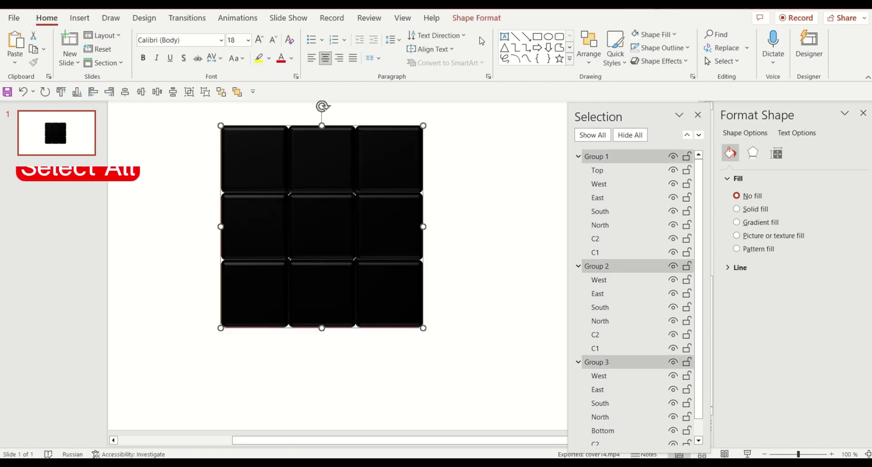
Step: Group Groups 1, 2 and 3 together, name the new group Cube, and show its effects settings
{"action": "left_click", "coordinate": [476, 18]}
{"action": "left_click", "coordinate": [777, 47]}
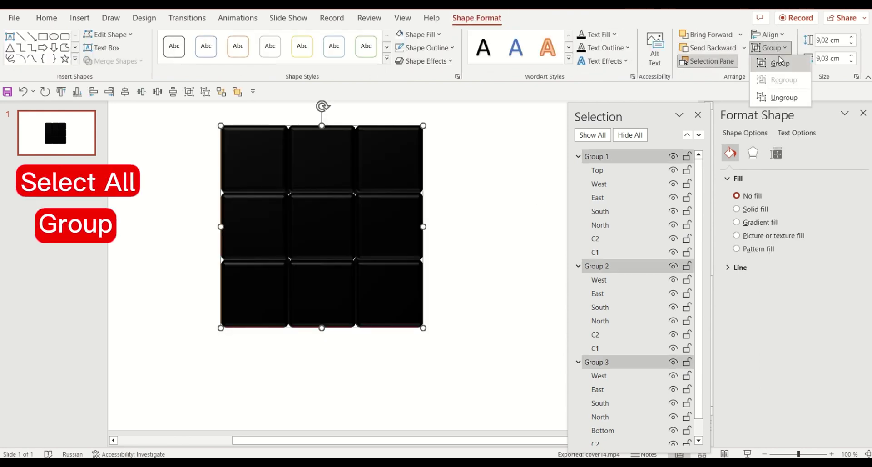
{"action": "left_click", "coordinate": [781, 64]}
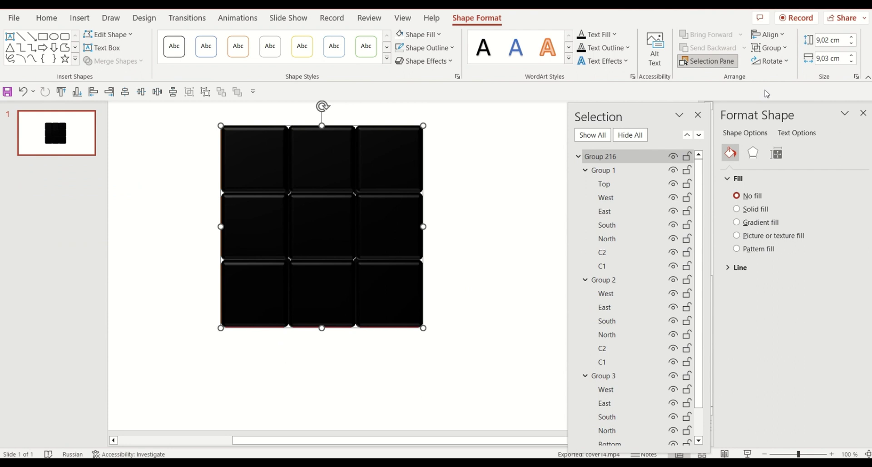
{"action": "left_click", "coordinate": [602, 158]}
{"action": "type", "text": "Cube"}
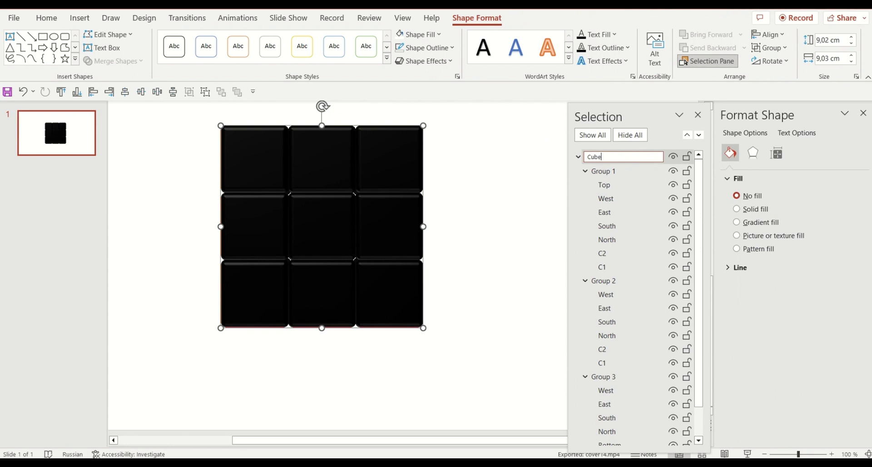
{"action": "key", "text": "Return"}
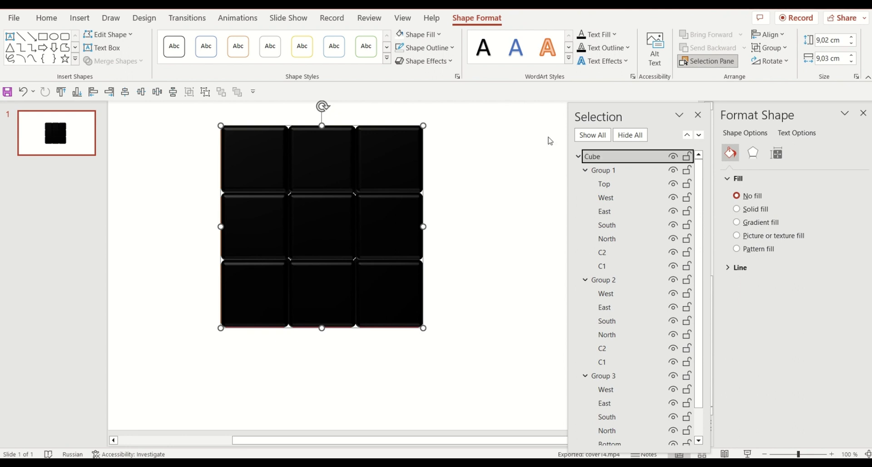
{"action": "left_click", "coordinate": [579, 157]}
{"action": "left_click", "coordinate": [754, 153]}
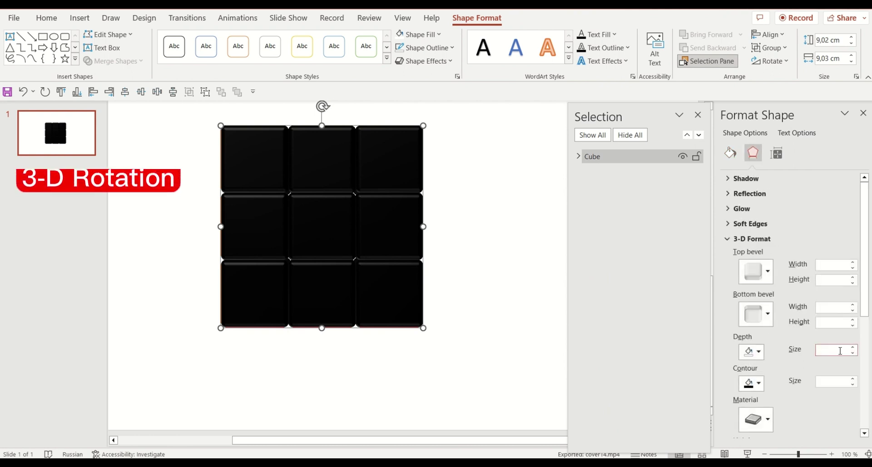
Step: Apply the Perspective: Front 3-D rotation preset to the Cube
{"action": "scroll", "coordinate": [817, 358], "scroll_direction": "down", "scroll_amount": 2}
{"action": "scroll", "coordinate": [815, 358], "scroll_direction": "down", "scroll_amount": 2}
{"action": "scroll", "coordinate": [816, 359], "scroll_direction": "down", "scroll_amount": 3}
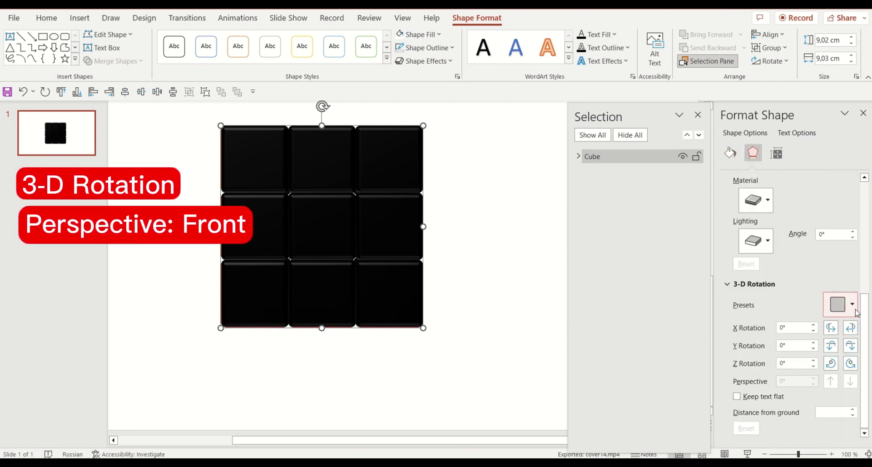
{"action": "left_click", "coordinate": [850, 311]}
{"action": "left_click", "coordinate": [753, 196]}
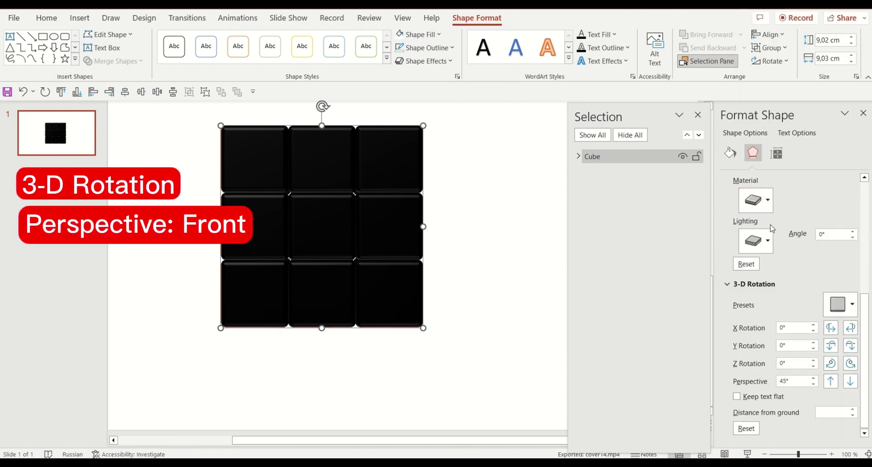
Step: Raise the Cube's X Rotation to 90° and expand its parts list
{"action": "left_click", "coordinate": [850, 327]}
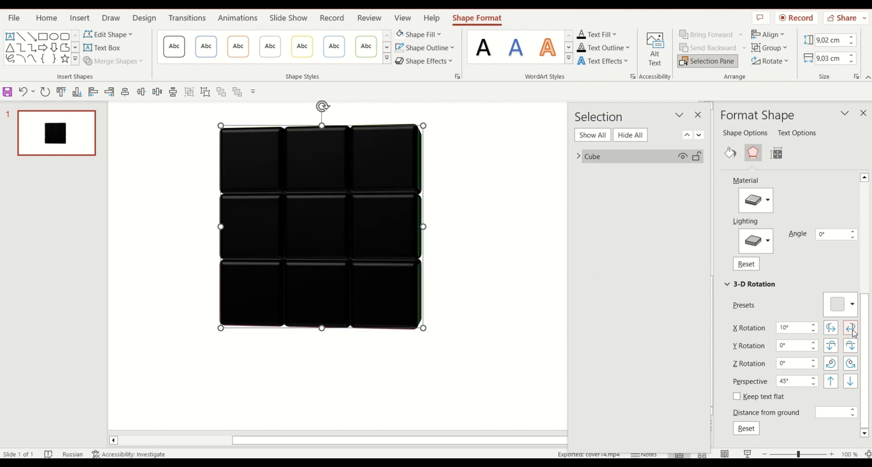
{"action": "left_click", "coordinate": [851, 327]}
{"action": "left_click", "coordinate": [850, 328]}
{"action": "left_click", "coordinate": [850, 327]}
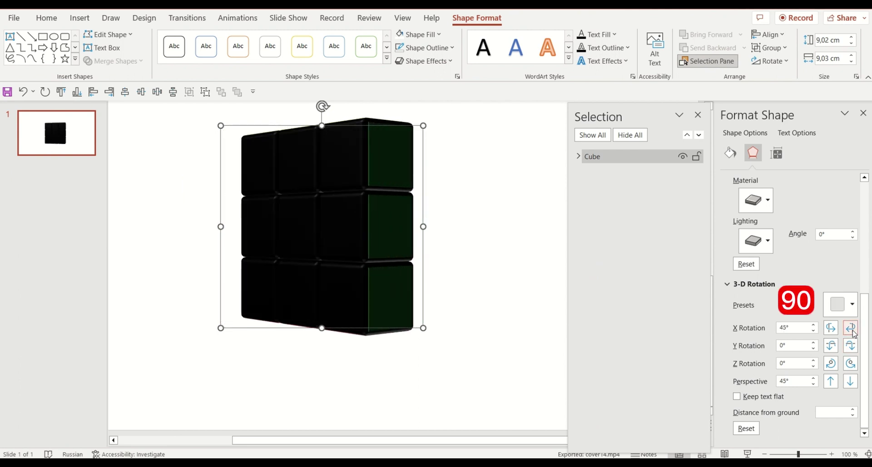
{"action": "left_click", "coordinate": [850, 328]}
{"action": "left_click", "coordinate": [850, 328]}
{"action": "left_click", "coordinate": [852, 331]}
{"action": "left_click", "coordinate": [852, 331]}
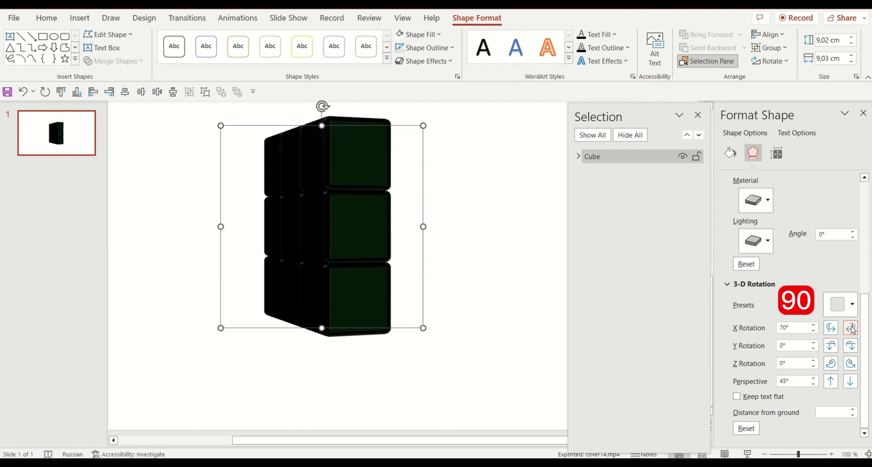
{"action": "left_click", "coordinate": [852, 330]}
{"action": "left_click", "coordinate": [852, 330]}
{"action": "left_click", "coordinate": [853, 331]}
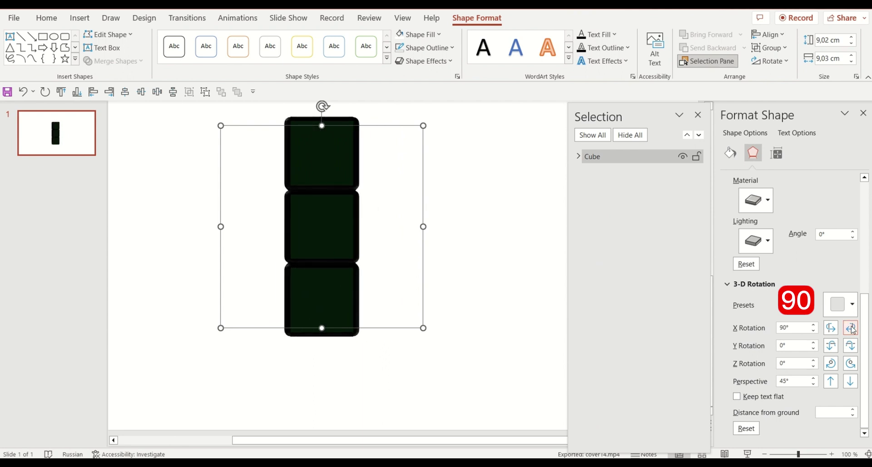
{"action": "left_click", "coordinate": [578, 156]}
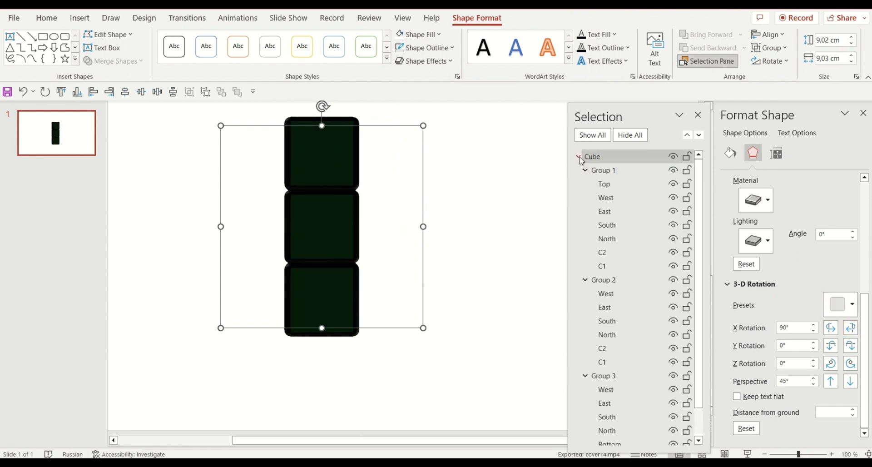
Step: Set Group 1's C1 and C2 distance from ground to 129,6 pt and its Top to 129,7 pt
{"action": "left_click", "coordinate": [617, 252]}
{"action": "left_click", "coordinate": [616, 266], "text": "ctrl"}
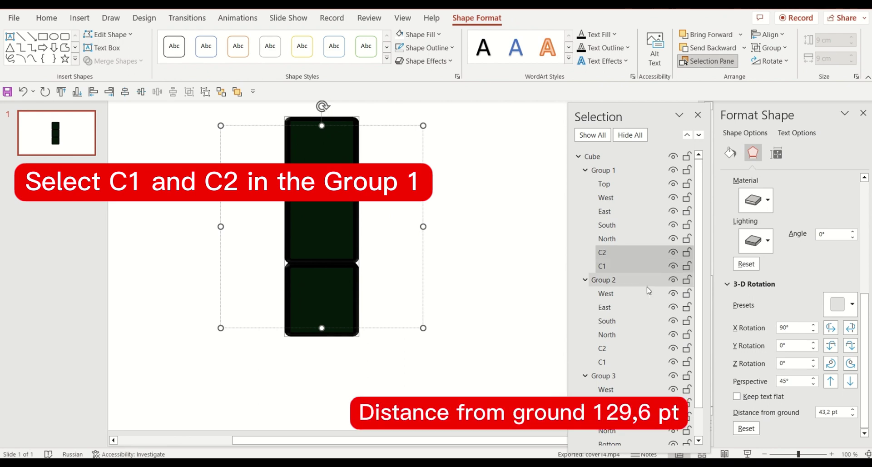
{"action": "type", "text": "129,6"}
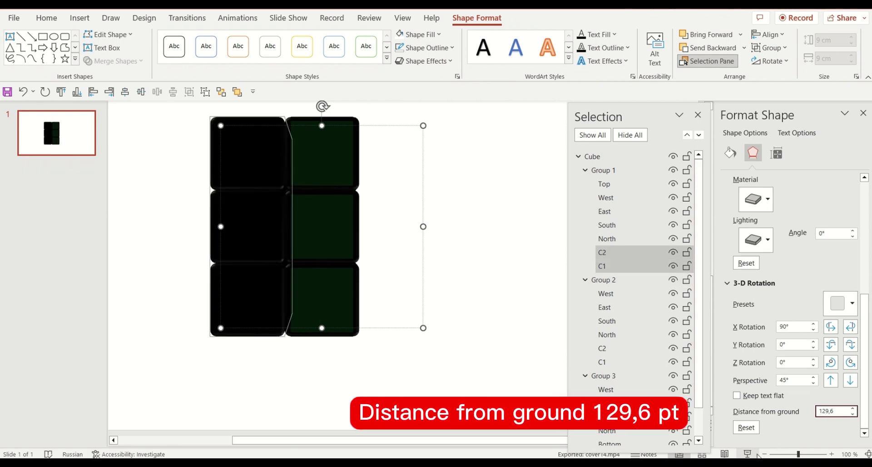
{"action": "left_click", "coordinate": [614, 183]}
{"action": "left_click", "coordinate": [803, 410]}
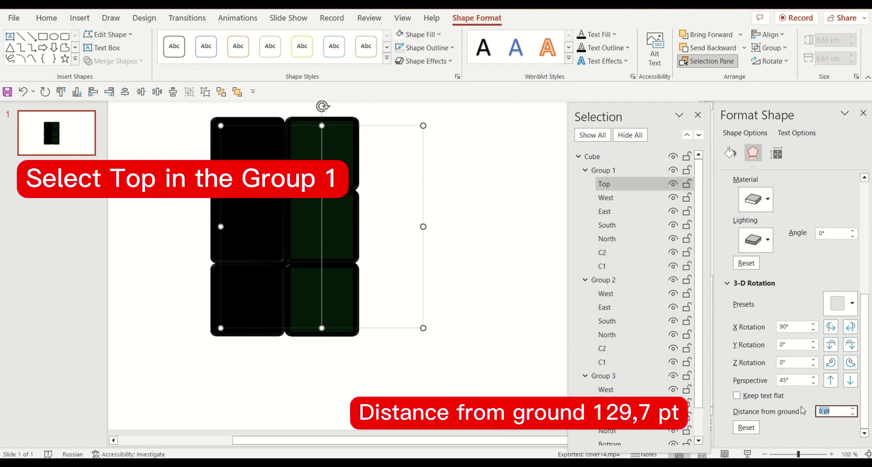
{"action": "type", "text": "129,7"}
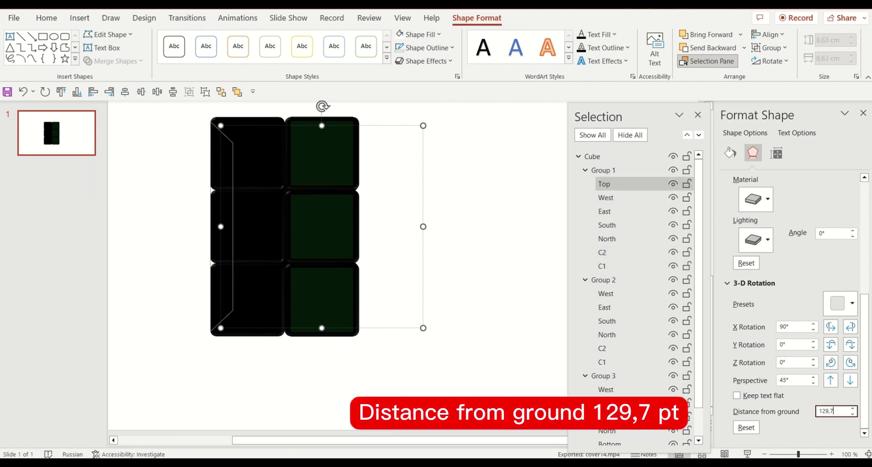
Step: Set Group 1's West, East, South and North pieces to 122,4 pt distance from ground
{"action": "left_click", "coordinate": [606, 197]}
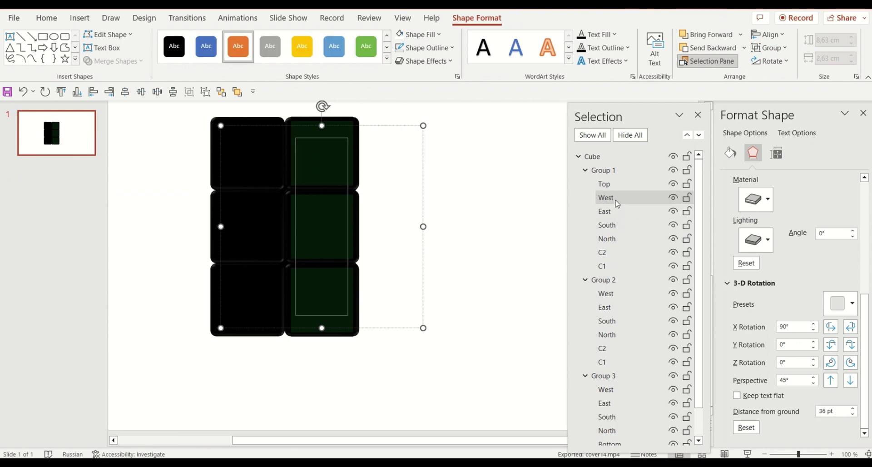
{"action": "left_click", "coordinate": [607, 225], "text": "ctrl"}
{"action": "left_click", "coordinate": [616, 239], "text": "ctrl"}
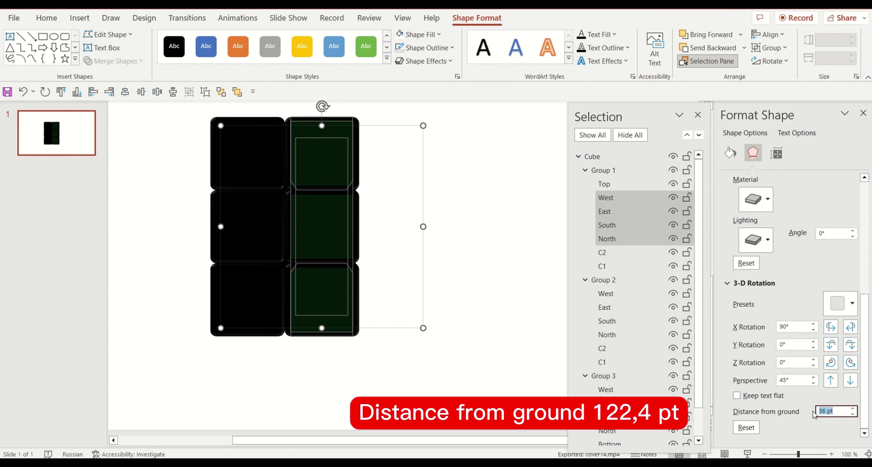
{"action": "type", "text": "122,"}
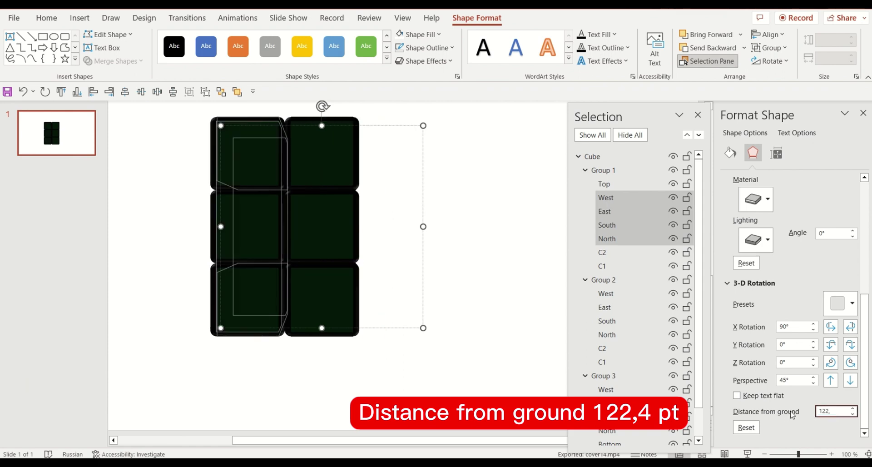
{"action": "type", "text": "4"}
{"action": "key", "text": "Return"}
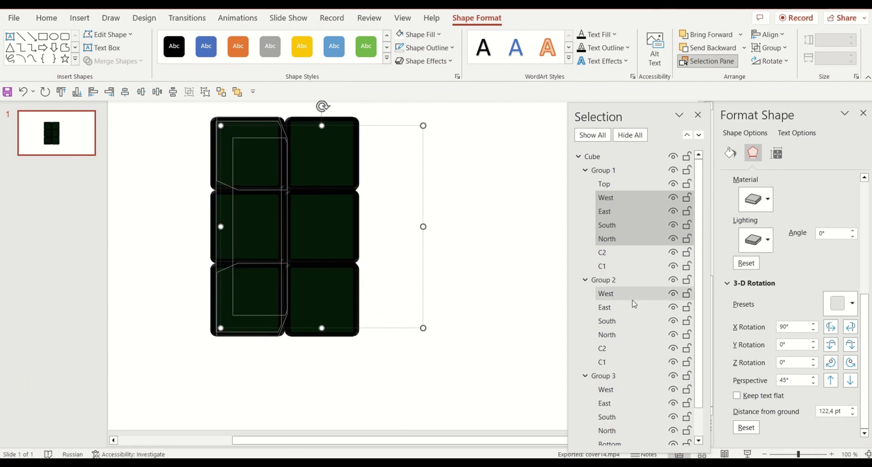
{"action": "scroll", "coordinate": [637, 313], "scroll_direction": "down", "scroll_amount": 2}
Step: Make Group 3's C2 and C1 faces' distance from ground negative, -43,2 pt
{"action": "left_click", "coordinate": [611, 425]}
{"action": "left_click", "coordinate": [617, 439], "text": "ctrl"}
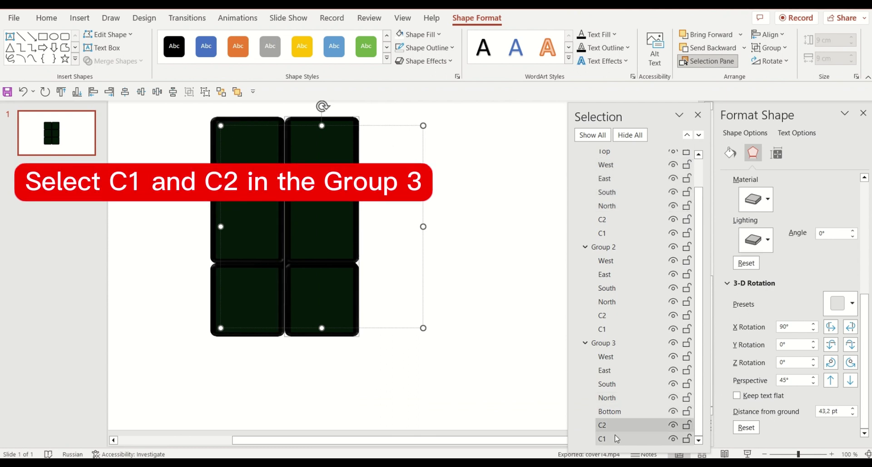
{"action": "left_click", "coordinate": [617, 438], "text": "ctrl"}
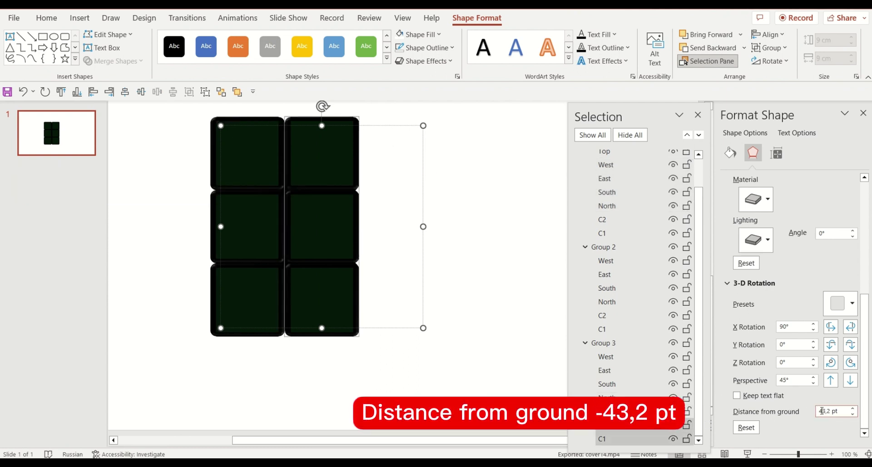
{"action": "type", "text": "-"}
{"action": "key", "text": "Return"}
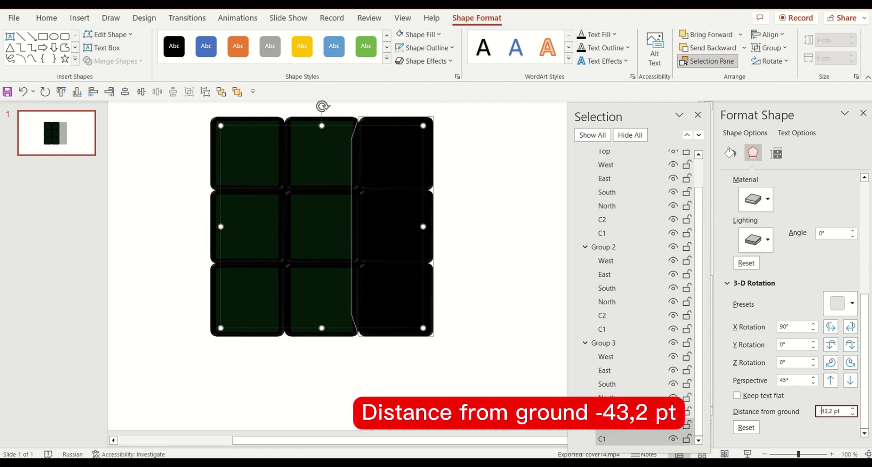
Step: Set Group 3's West, East, South and North faces to -50,4 pt and Bottom to -57,6 pt
{"action": "left_click", "coordinate": [627, 359]}
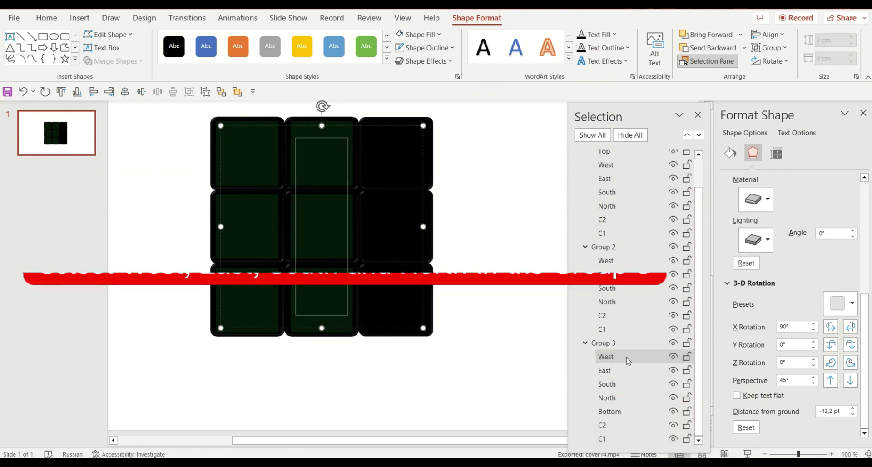
{"action": "left_click", "coordinate": [621, 387], "text": "shift"}
{"action": "left_click", "coordinate": [621, 398], "text": "shift"}
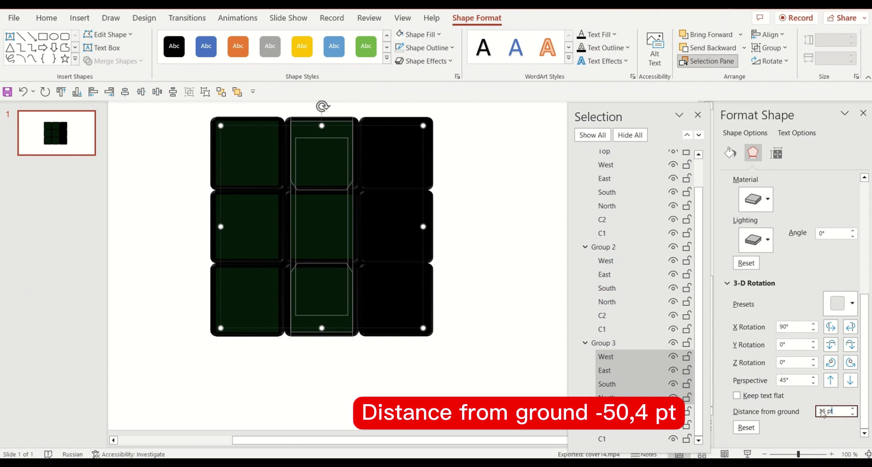
{"action": "type", "text": "-50"}
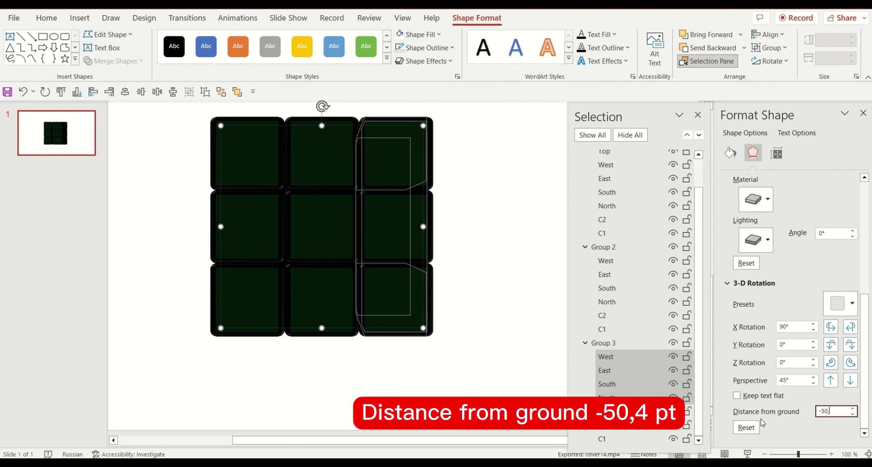
{"action": "type", "text": ",4"}
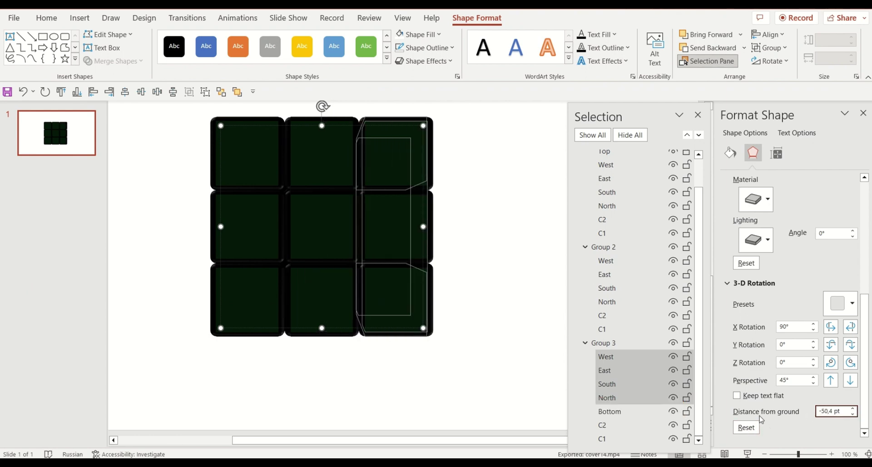
{"action": "left_click", "coordinate": [623, 413]}
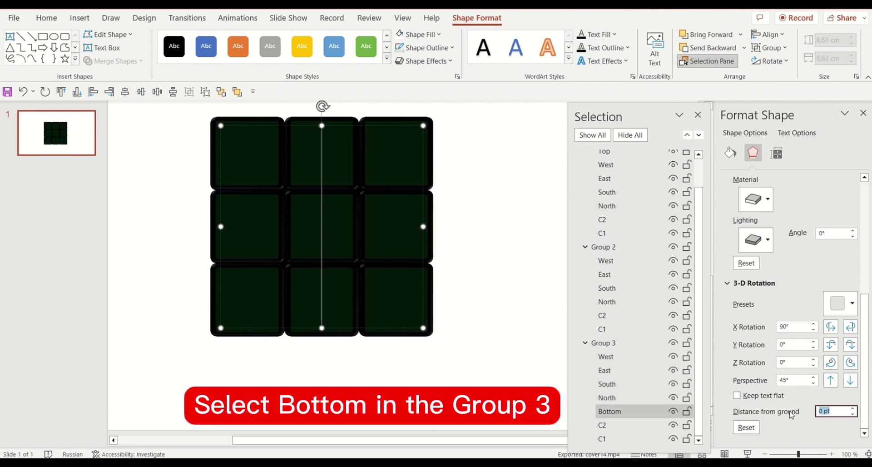
{"action": "type", "text": "-57"}
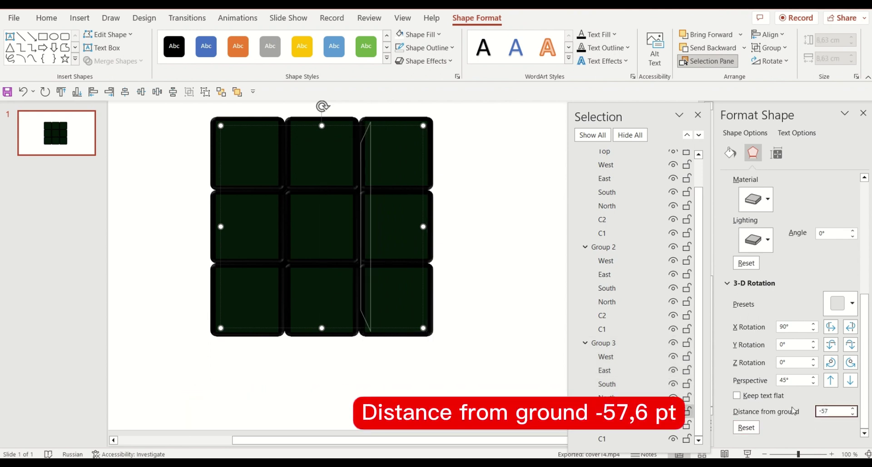
{"action": "type", "text": ",6"}
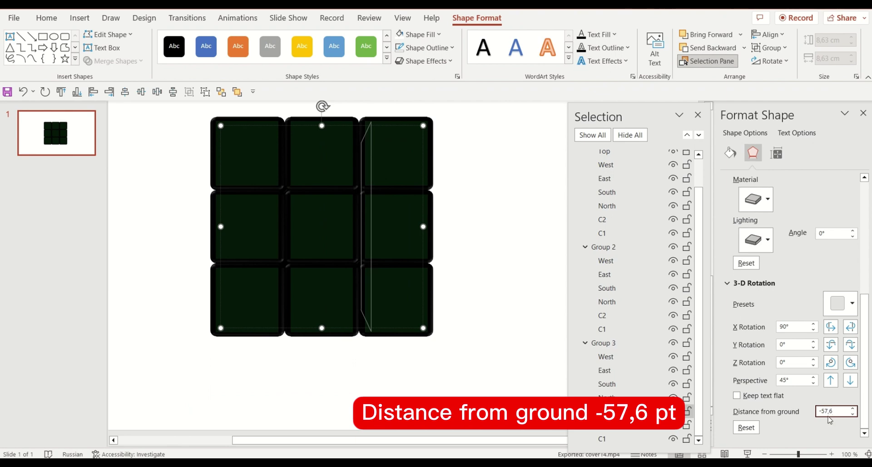
{"action": "scroll", "coordinate": [830, 413], "scroll_direction": "up", "scroll_amount": 3}
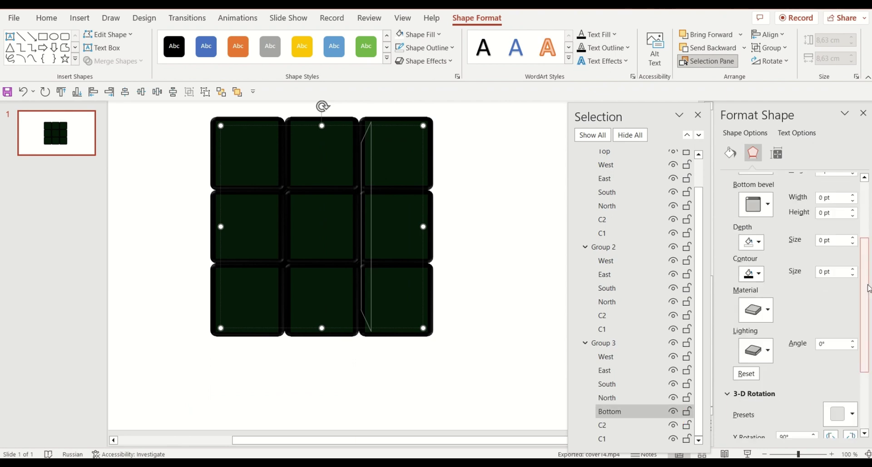
Step: Raise the cube's X rotation to 120° so the blue side shows
{"action": "left_click", "coordinate": [837, 239]}
{"action": "type", "text": "72"}
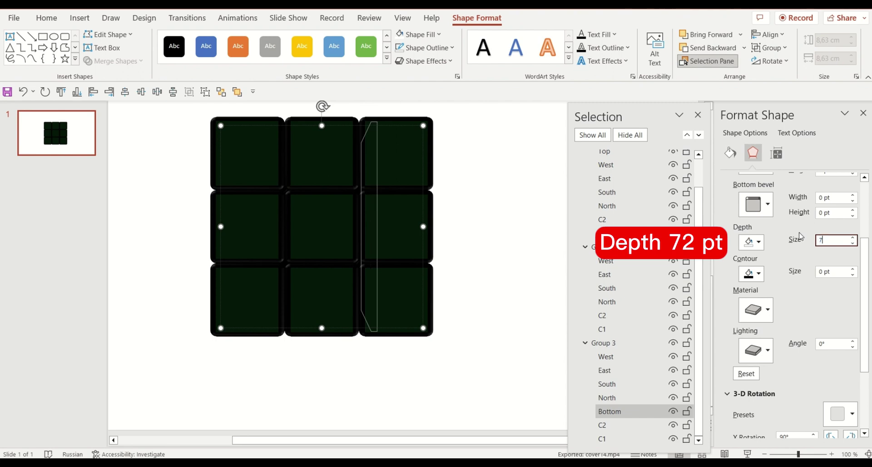
{"action": "scroll", "coordinate": [798, 236], "scroll_direction": "up", "scroll_amount": 3}
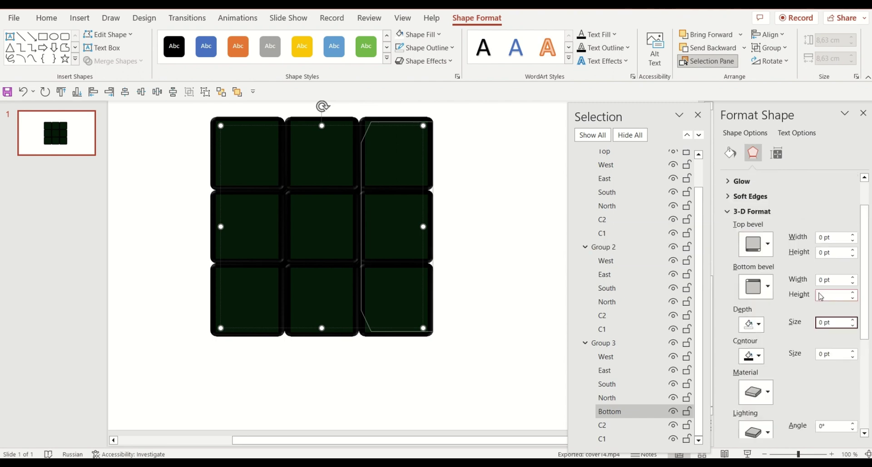
{"action": "scroll", "coordinate": [813, 264], "scroll_direction": "up", "scroll_amount": 2}
{"action": "scroll", "coordinate": [836, 301], "scroll_direction": "down", "scroll_amount": 6}
{"action": "scroll", "coordinate": [836, 302], "scroll_direction": "down", "scroll_amount": 3}
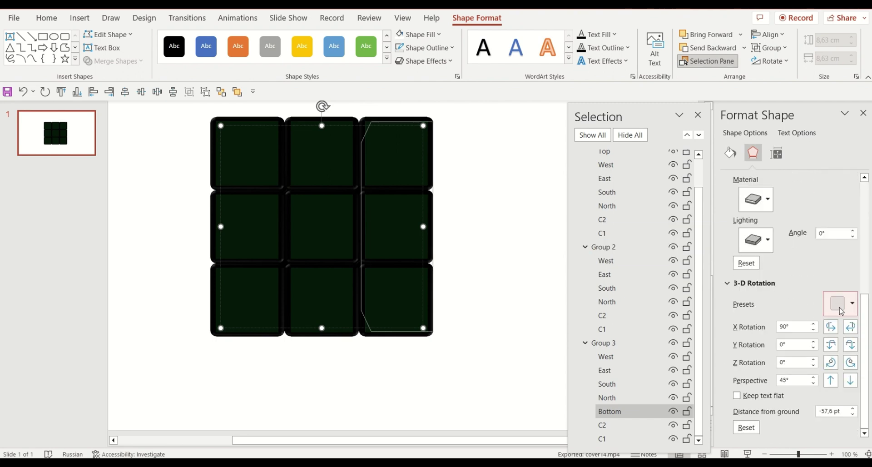
{"action": "left_click", "coordinate": [852, 327]}
{"action": "left_click", "coordinate": [851, 327]}
{"action": "left_click", "coordinate": [852, 327]}
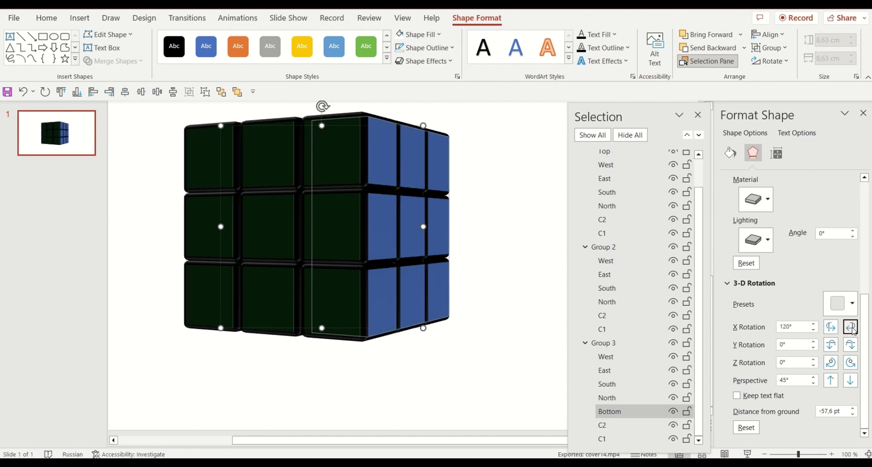
Step: Give Group 1's Top face a 3-D depth of 72 pt
{"action": "scroll", "coordinate": [617, 156], "scroll_direction": "up", "scroll_amount": 3}
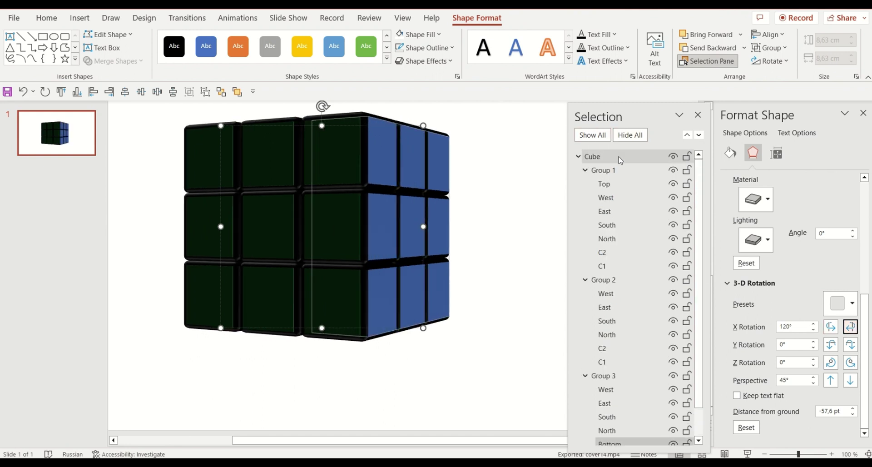
{"action": "left_click", "coordinate": [622, 182]}
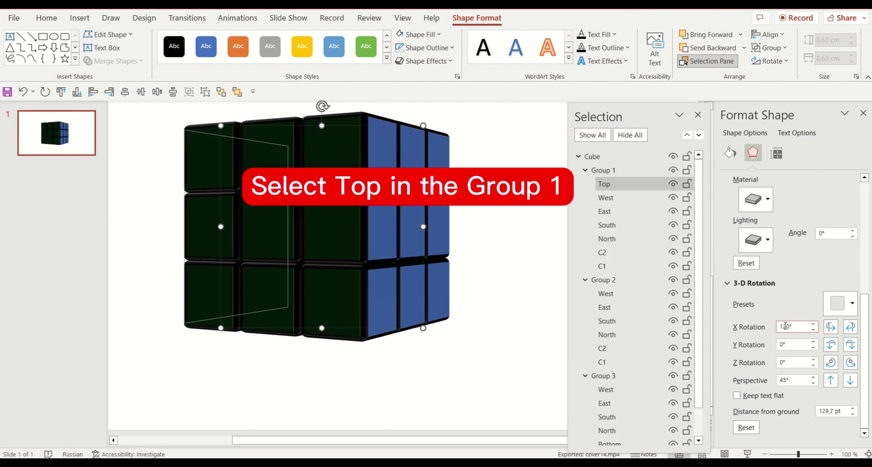
{"action": "scroll", "coordinate": [785, 326], "scroll_direction": "up", "scroll_amount": 3}
{"action": "scroll", "coordinate": [787, 329], "scroll_direction": "up", "scroll_amount": 2}
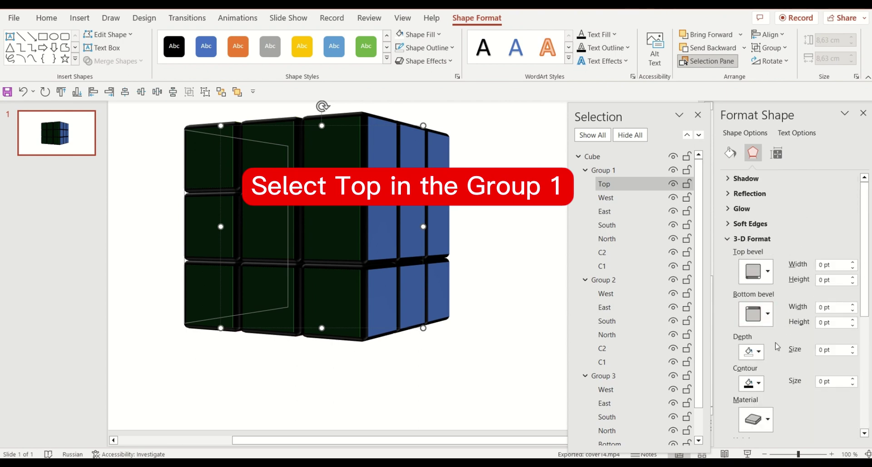
{"action": "left_click", "coordinate": [818, 353]}
{"action": "type", "text": "72"}
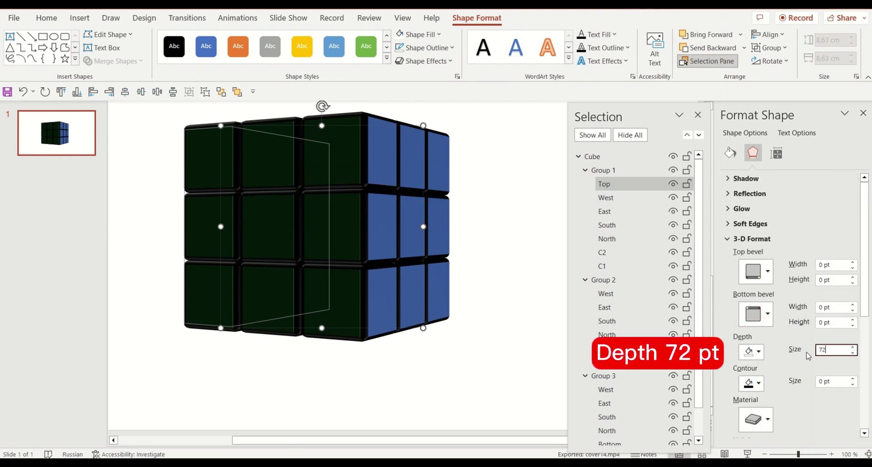
{"action": "scroll", "coordinate": [820, 382], "scroll_direction": "down", "scroll_amount": 5}
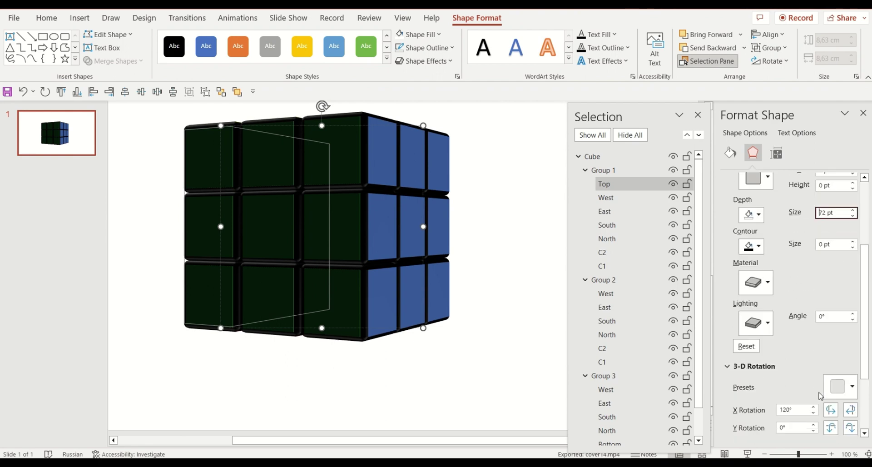
Step: Lower the cube's X rotation to 70°
{"action": "left_click", "coordinate": [833, 358]}
{"action": "left_click", "coordinate": [833, 357]}
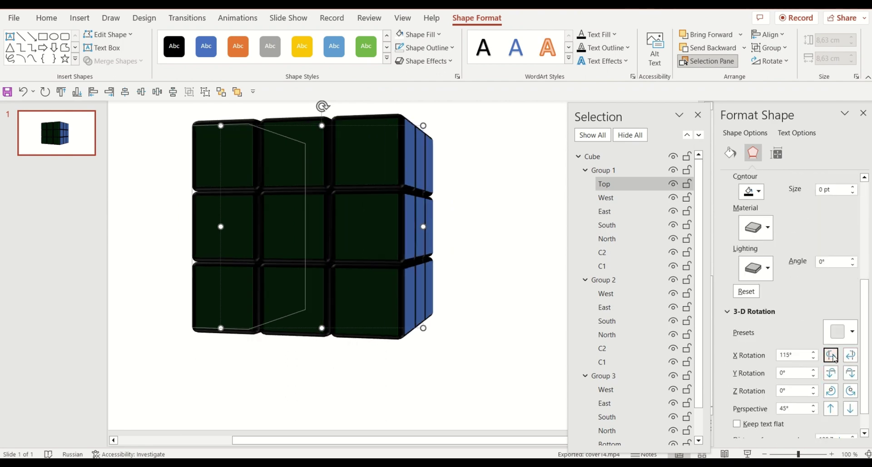
{"action": "left_click", "coordinate": [833, 357]}
{"action": "left_click", "coordinate": [833, 357]}
{"action": "left_click", "coordinate": [833, 357]}
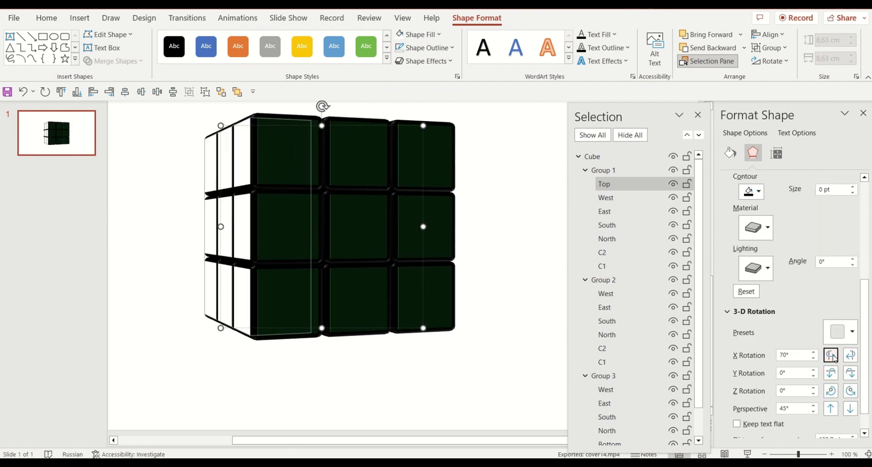
Step: Set the Y rotation to 20° and marquee-select the whole cube on the slide
{"action": "left_click", "coordinate": [850, 373]}
{"action": "left_click", "coordinate": [850, 374]}
{"action": "left_click", "coordinate": [850, 373]}
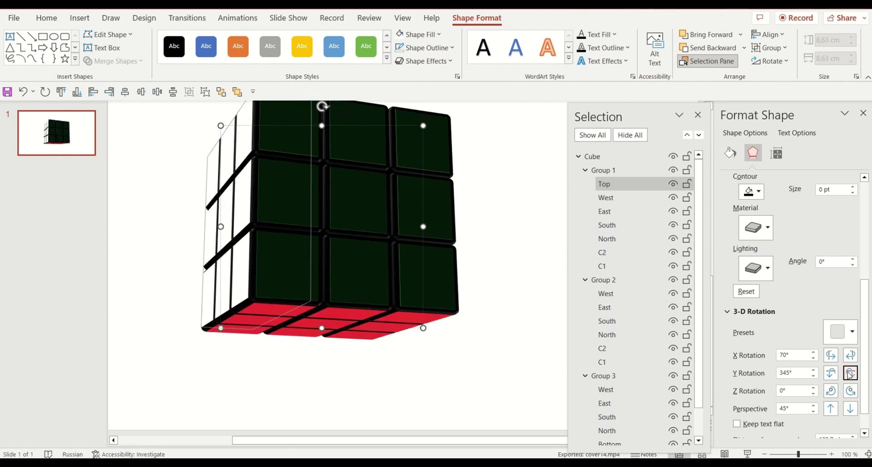
{"action": "left_click", "coordinate": [835, 374]}
{"action": "left_click", "coordinate": [835, 374]}
{"action": "left_click", "coordinate": [835, 374]}
{"action": "left_click", "coordinate": [835, 374]}
{"action": "left_click", "coordinate": [835, 374]}
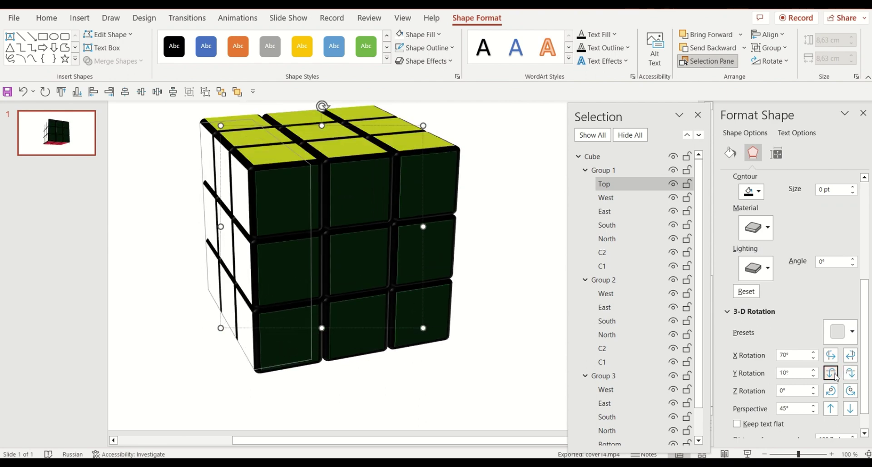
{"action": "scroll", "coordinate": [490, 266], "scroll_direction": "down", "scroll_amount": 2}
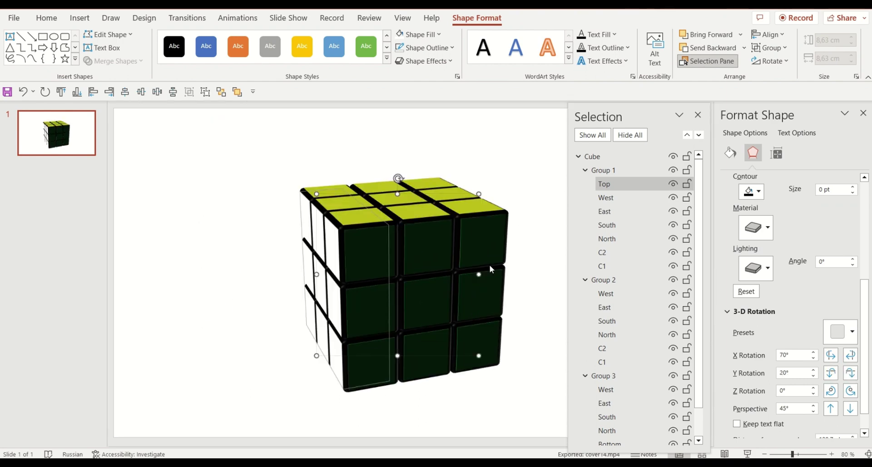
{"action": "mouse_move", "coordinate": [542, 153]}
{"action": "left_mouse_down"}
{"action": "mouse_move", "coordinate": [255, 385]}
{"action": "mouse_move", "coordinate": [248, 416]}
{"action": "left_mouse_up"}
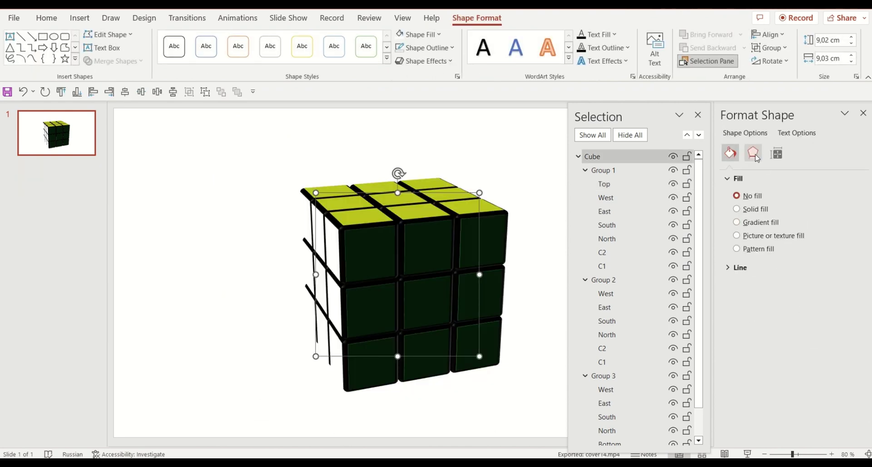
Step: In the cube's 3-D Format effects, choose Plastic material and Glow lighting
{"action": "left_click", "coordinate": [753, 154]}
{"action": "scroll", "coordinate": [772, 344], "scroll_direction": "down", "scroll_amount": 2}
{"action": "scroll", "coordinate": [774, 343], "scroll_direction": "down", "scroll_amount": 2}
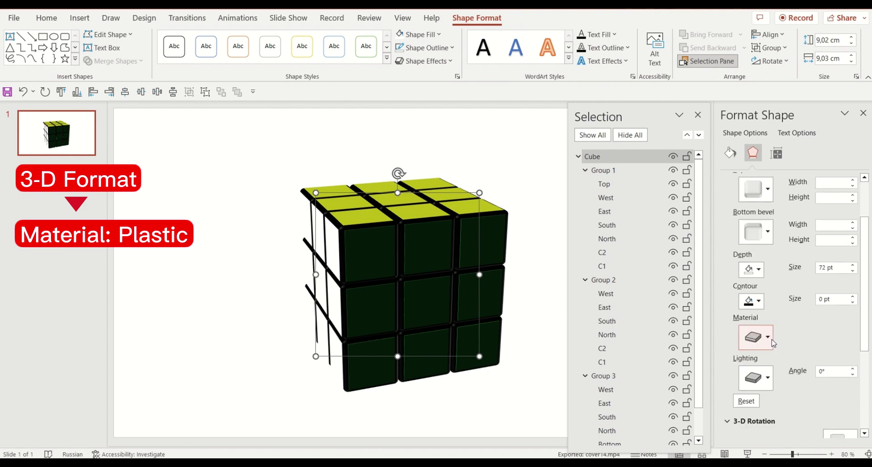
{"action": "scroll", "coordinate": [774, 343], "scroll_direction": "down", "scroll_amount": 3}
{"action": "left_click", "coordinate": [767, 232]}
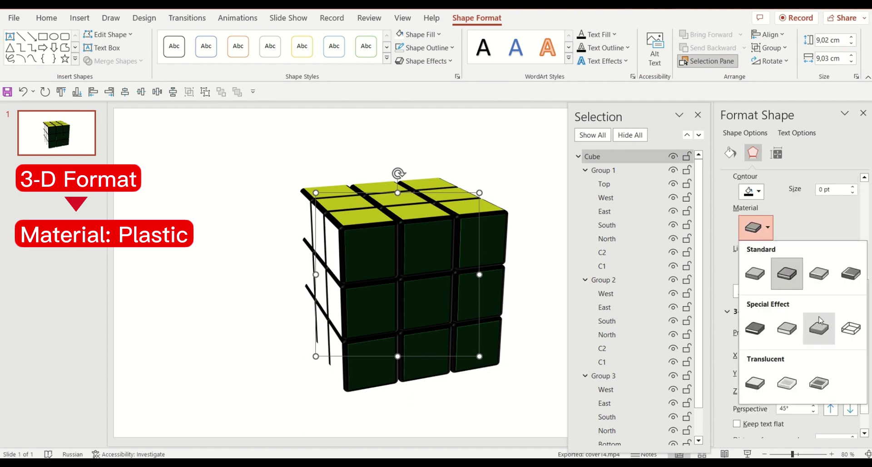
{"action": "left_click", "coordinate": [819, 275]}
{"action": "left_click", "coordinate": [767, 268]}
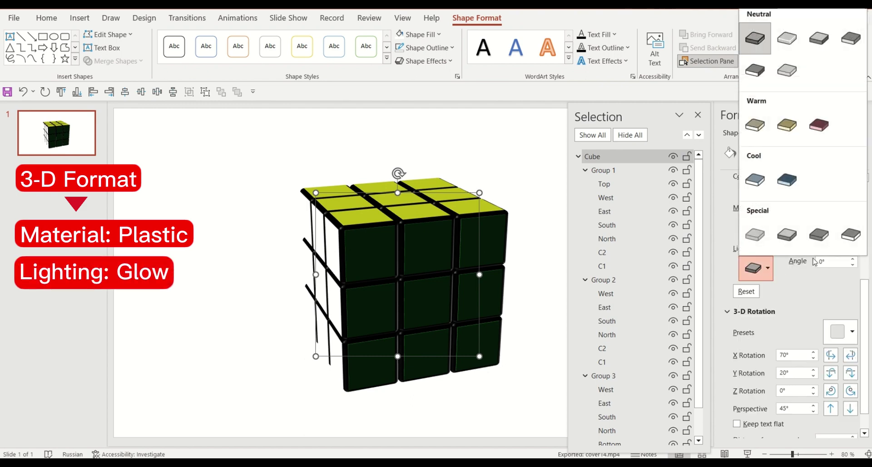
{"action": "left_click", "coordinate": [822, 240]}
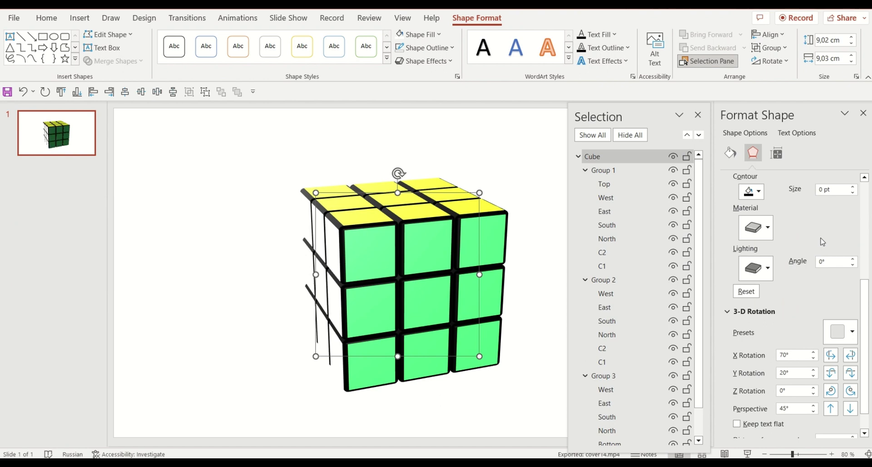
Step: Rotate the cube to 136,4° X, 24,1° Y and 18,9° Z, showing top, front and side
{"action": "left_click", "coordinate": [852, 360]}
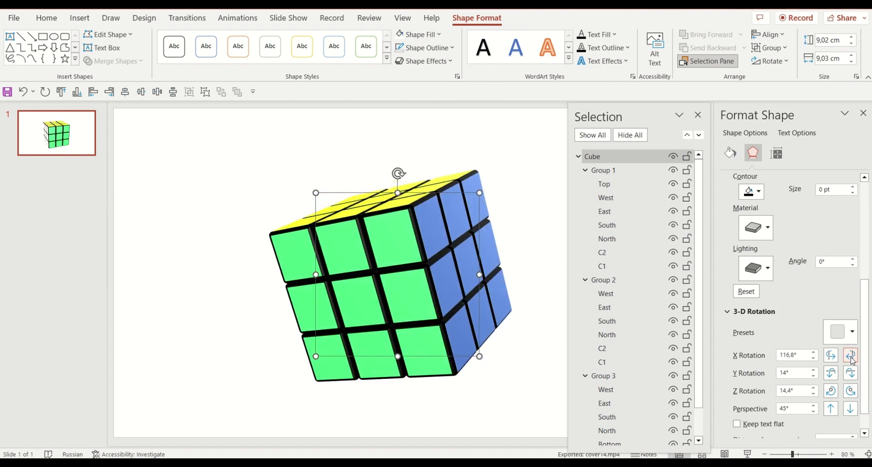
{"action": "left_click_drag", "start_coordinate": [852, 360], "coordinate": [837, 361]}
{"action": "left_click", "coordinate": [831, 374]}
{"action": "left_click", "coordinate": [832, 374]}
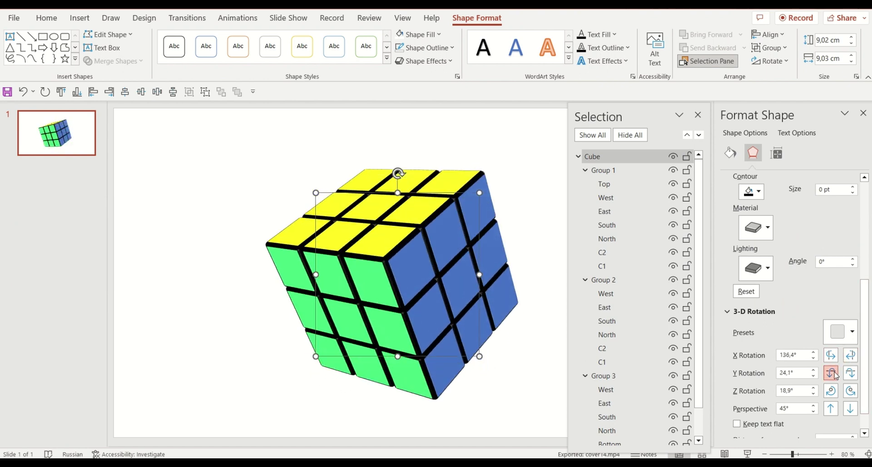